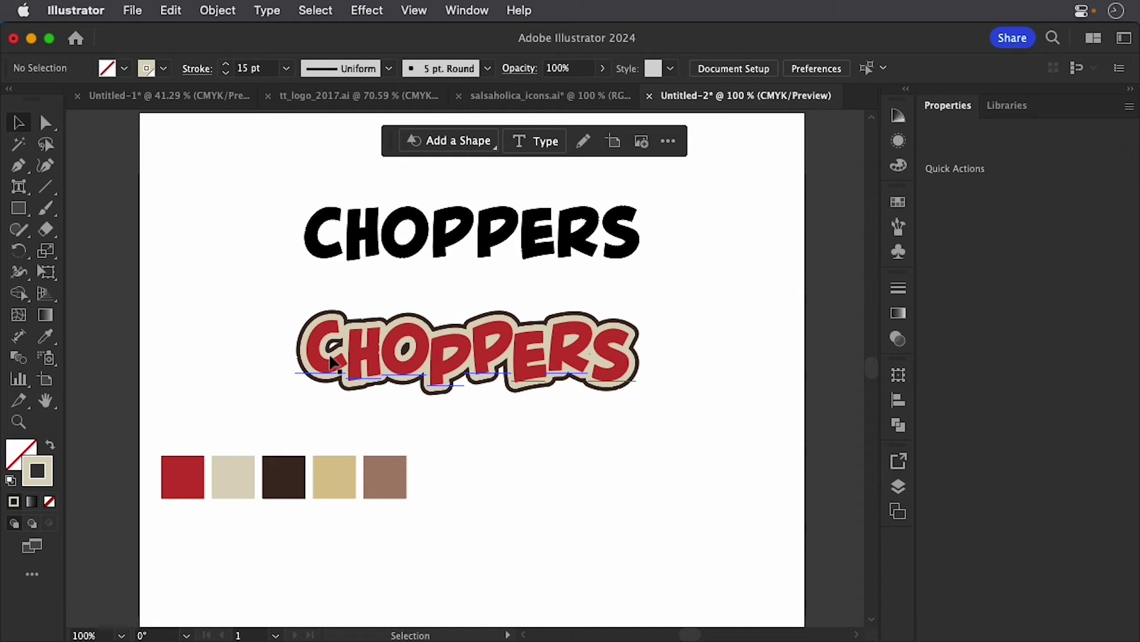
Replace the C of the lower CHOPPERS with W so it reads WHOPPERS
double_click(313, 346)
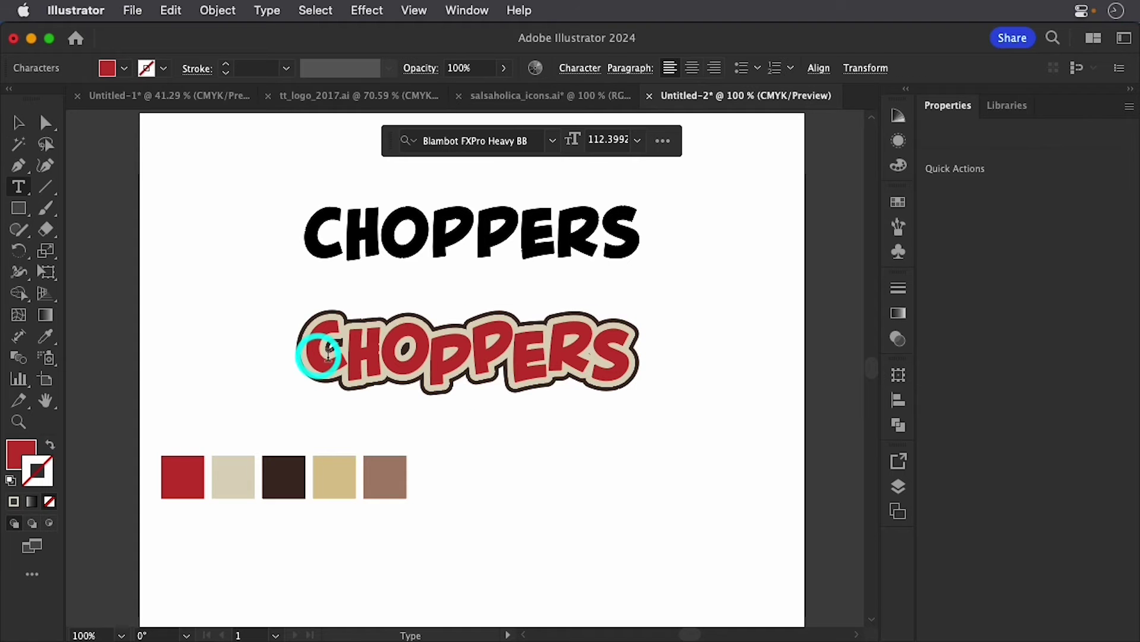
double_click(309, 347)
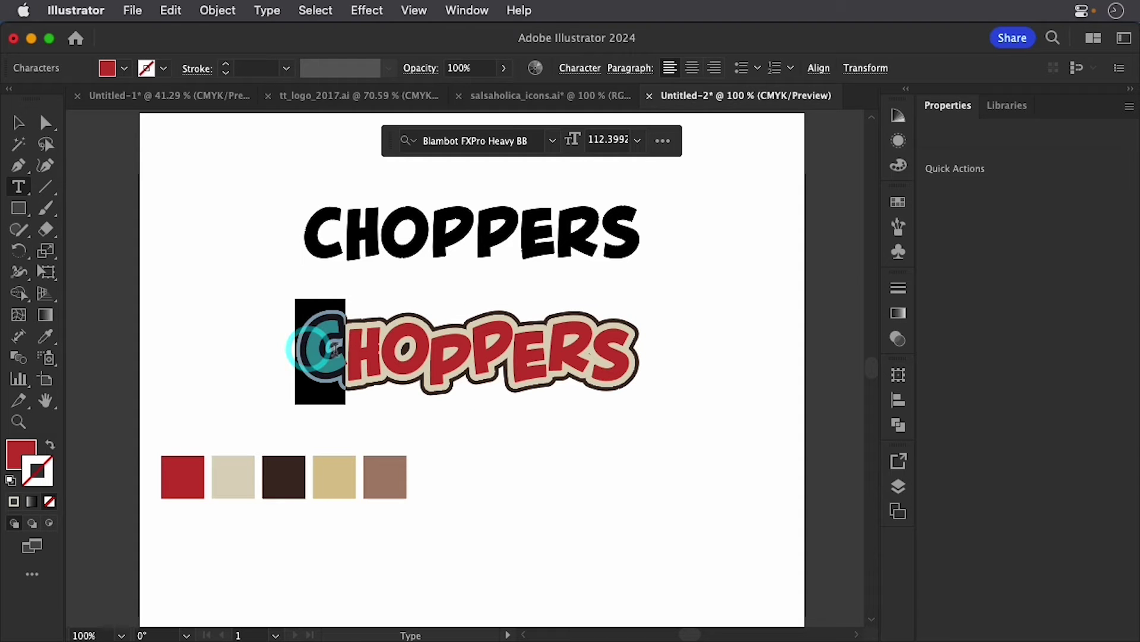
key(shift)
text(W)
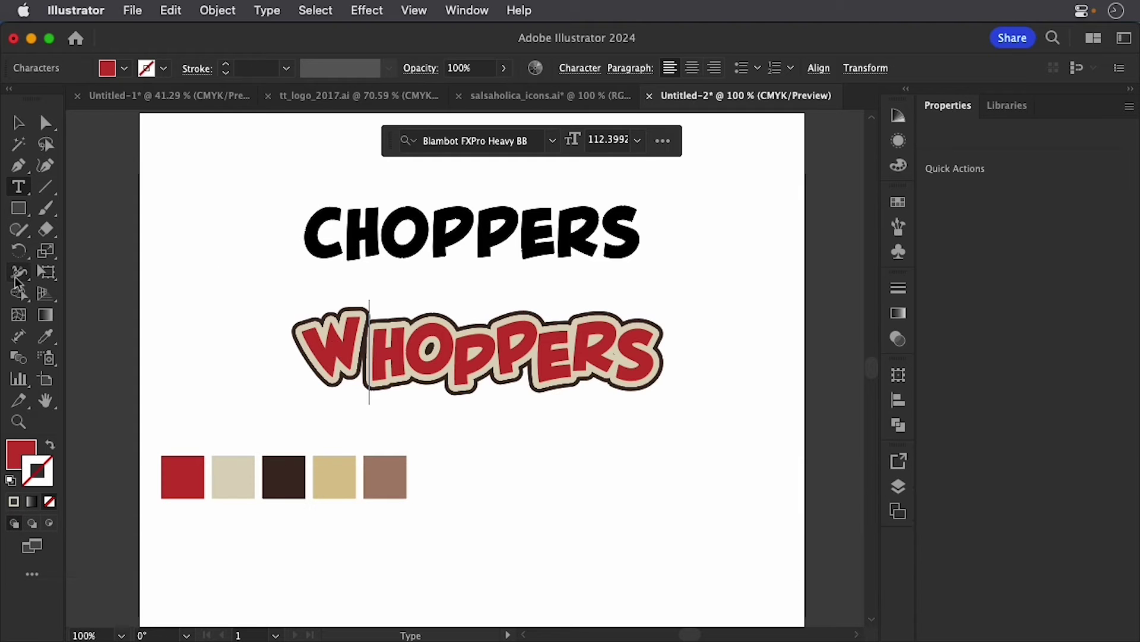
With Touch Type, shift the W down-right, then tilt the P about ten degrees and baseline-shift it
drag(19, 187, 85, 314)
click(351, 346)
drag(353, 351, 409, 365)
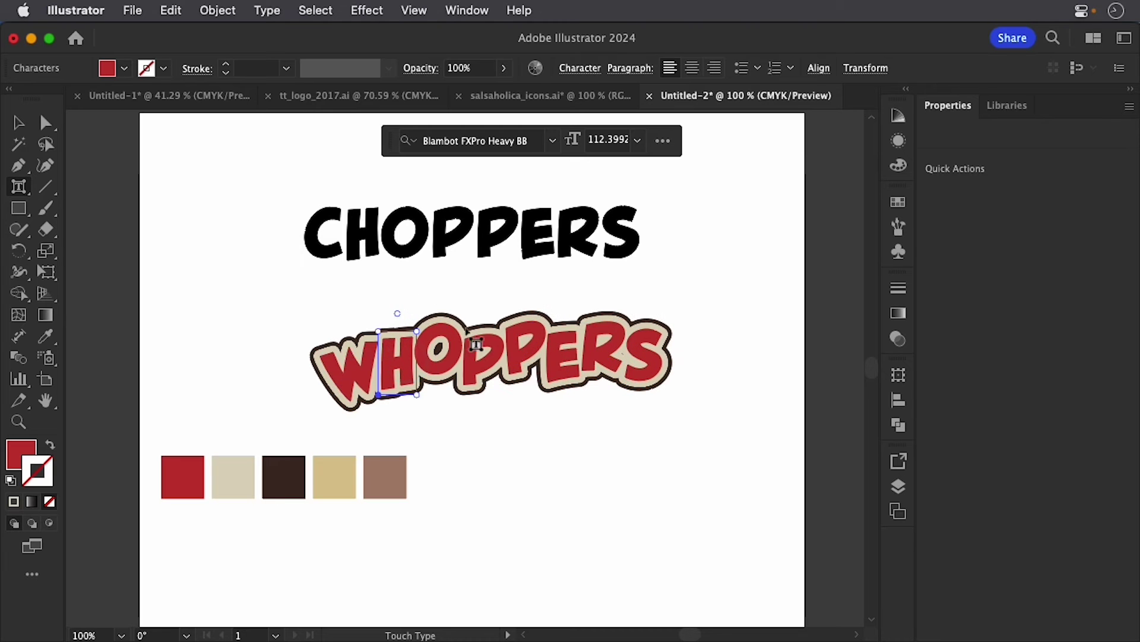
click(523, 360)
drag(522, 296, 532, 294)
drag(522, 356, 523, 356)
click(18, 123)
click(188, 215)
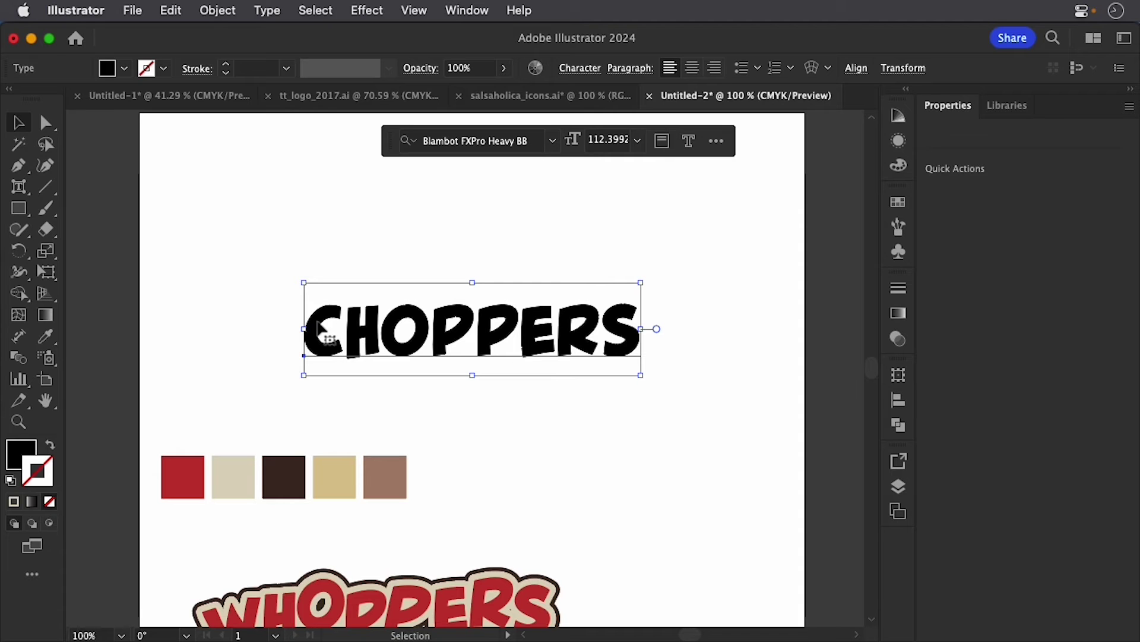
Keep the Touch Type tool active and browse Window > Workspace without choosing anything
mouse_move(22, 187)
mouse_down()
mouse_move(97, 184)
mouse_move(105, 297)
mouse_move(103, 190)
mouse_move(89, 293)
mouse_move(20, 184)
mouse_up()
click(20, 188)
click(469, 10)
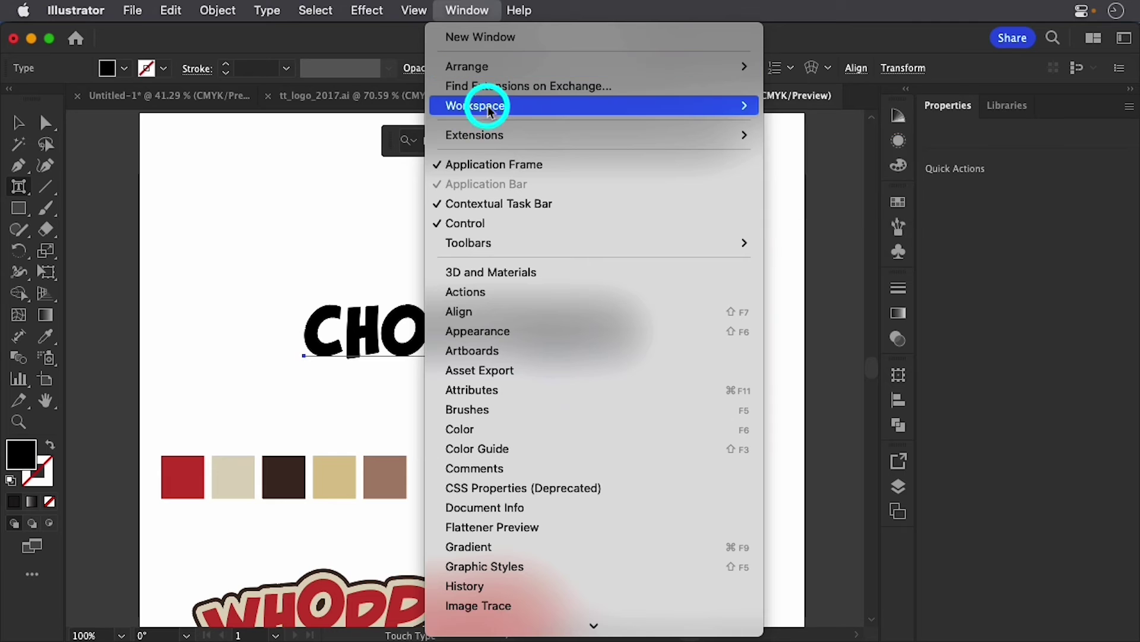
mouse_move(484, 105)
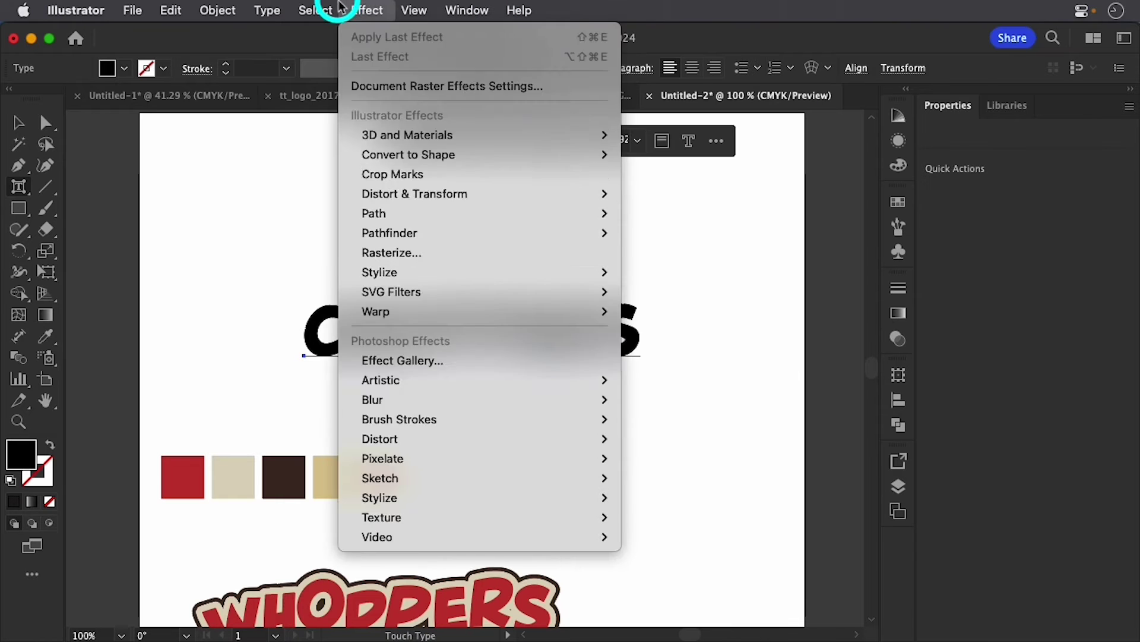
click(321, 10)
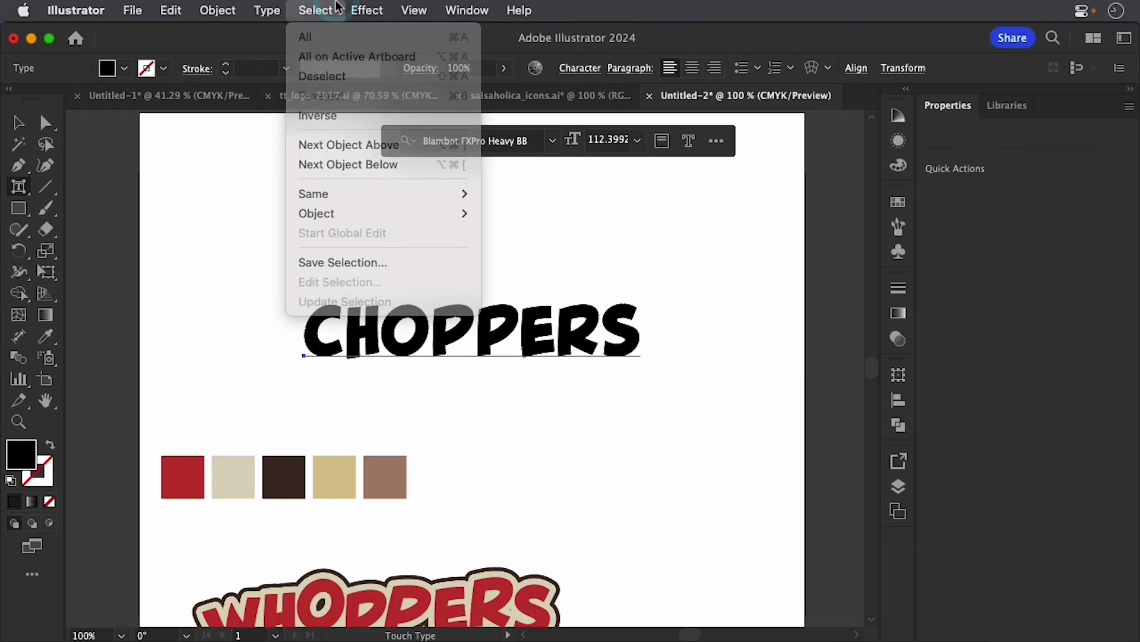
Scale the C to about 76%, tilt and reposition the E, and rotate and drop the final S
click(321, 337)
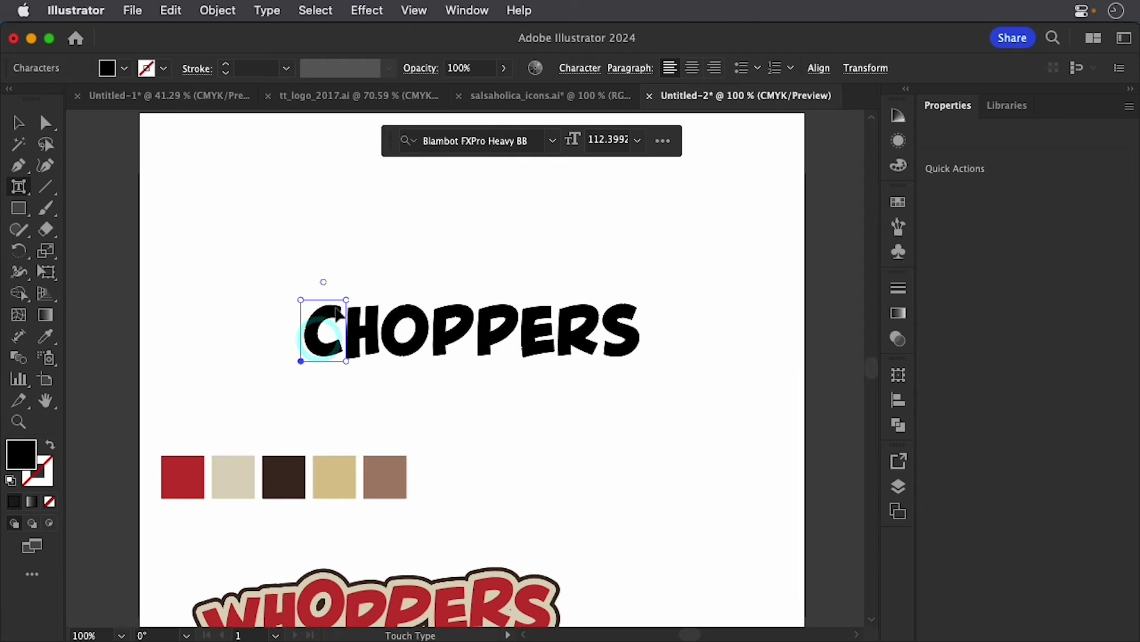
drag(346, 300, 532, 319)
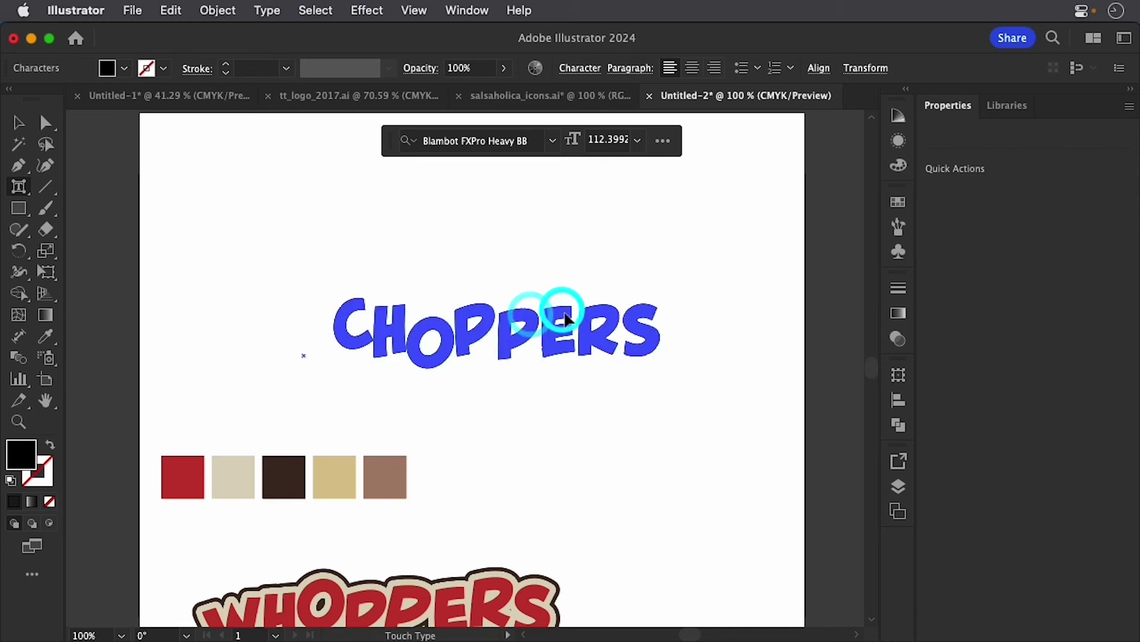
drag(561, 283, 565, 283)
drag(554, 324, 593, 312)
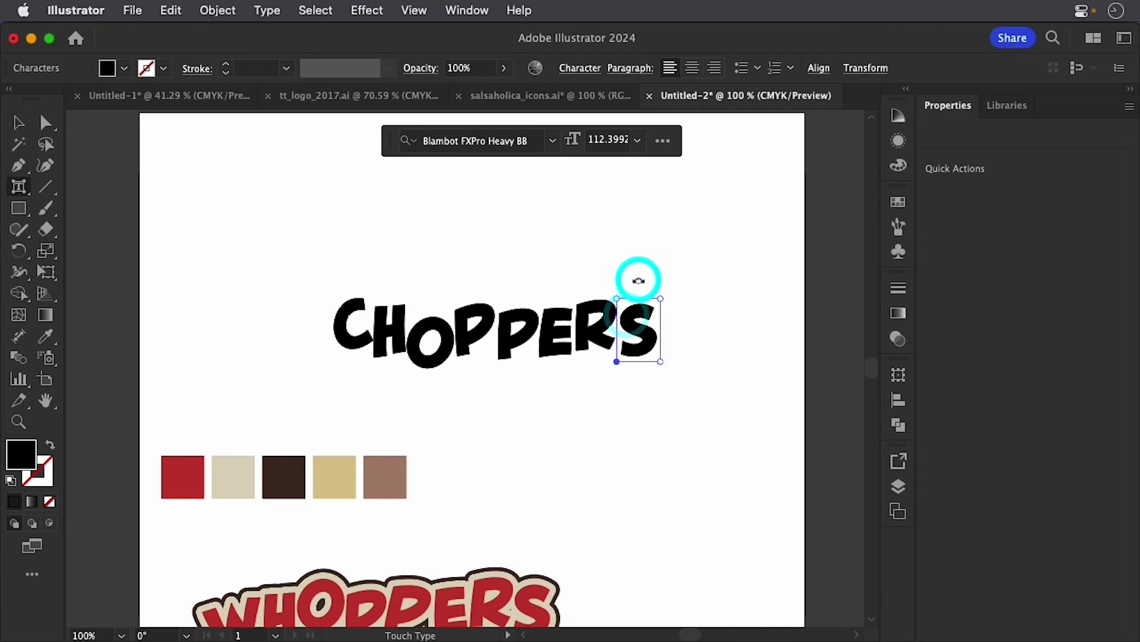
drag(638, 280, 648, 280)
drag(635, 324, 629, 340)
click(555, 247)
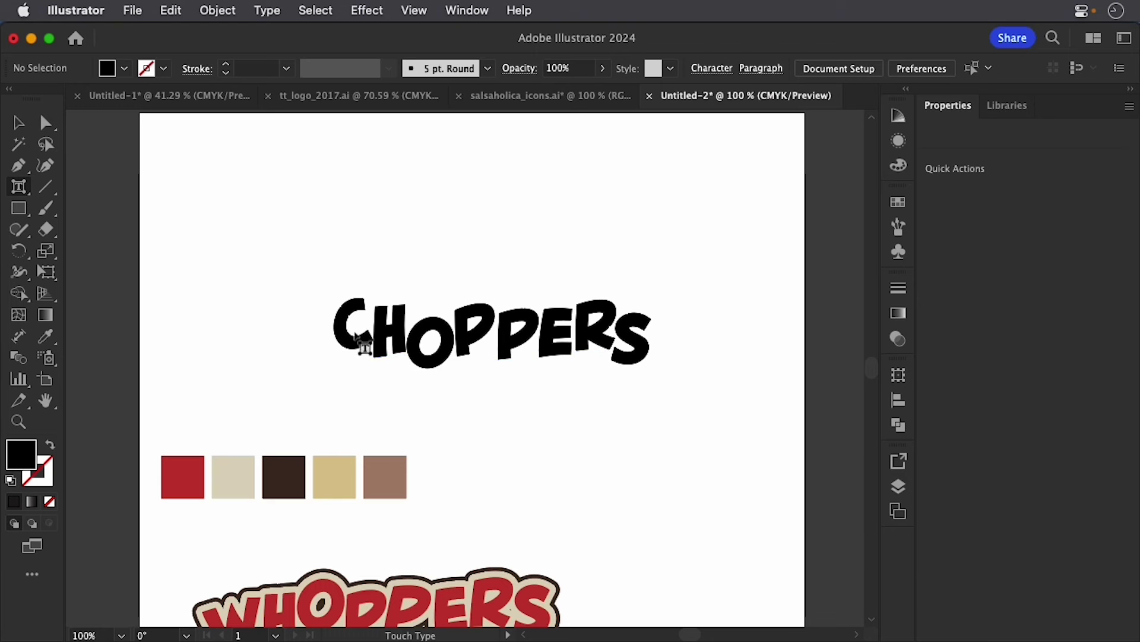
Shift the C and H down and push the final S further below the baseline
mouse_move(361, 352)
mouse_down()
mouse_move(359, 370)
mouse_move(353, 361)
mouse_up()
drag(382, 331, 352, 319)
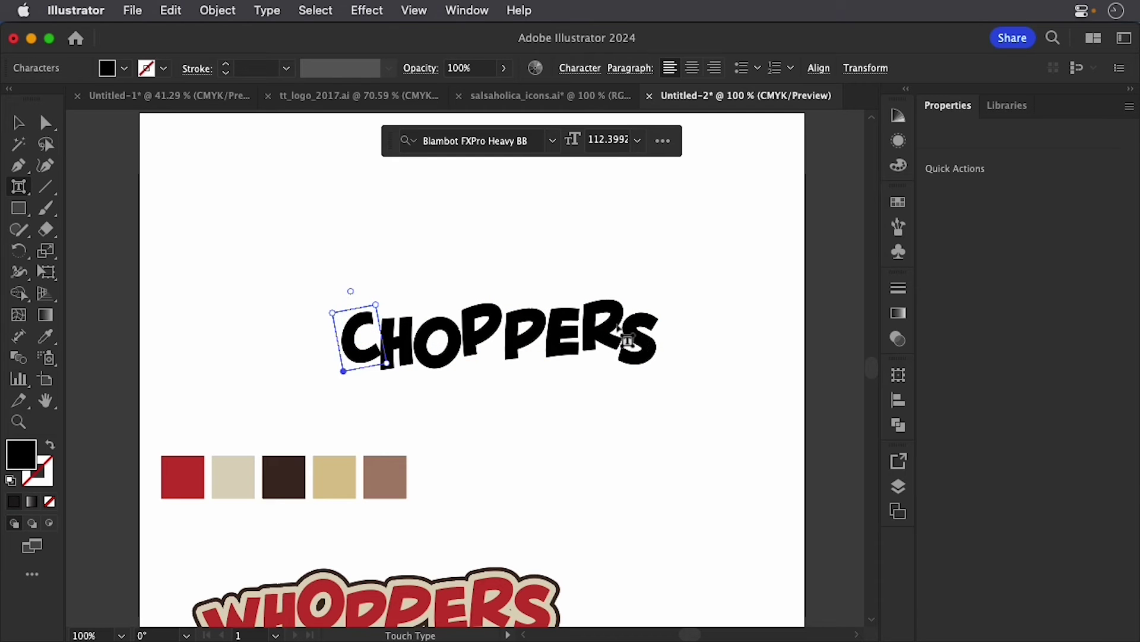
click(617, 326)
mouse_move(644, 341)
mouse_down()
mouse_move(645, 357)
mouse_move(612, 337)
mouse_move(645, 351)
mouse_up()
click(612, 335)
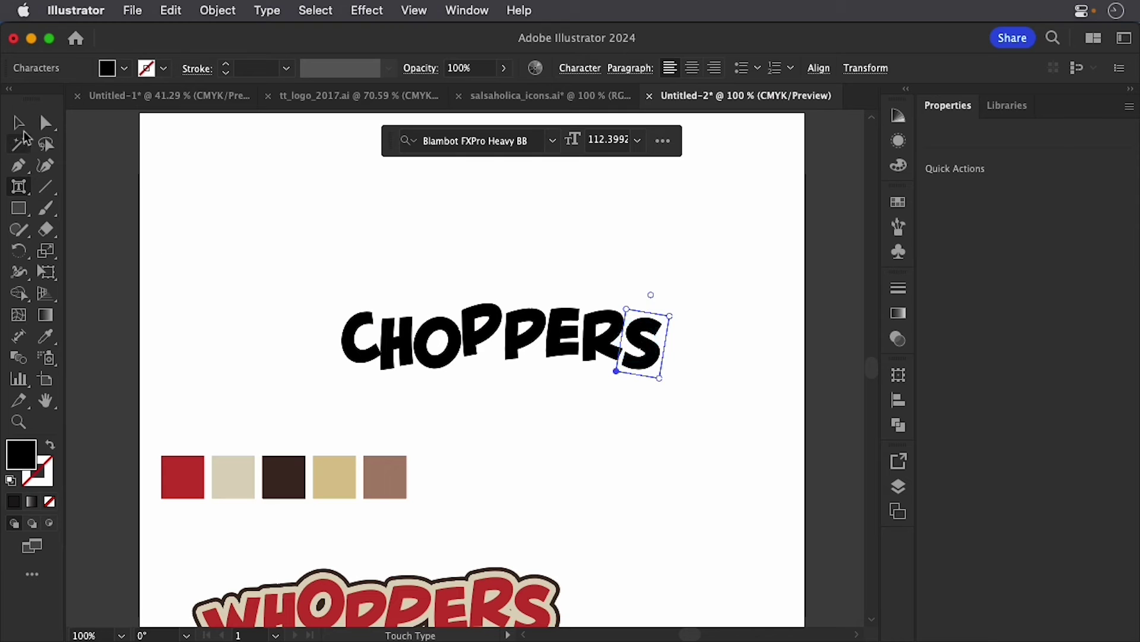
Fill the whole CHOPPERS text with the red sampled from the first swatch using the Eyedropper
click(19, 124)
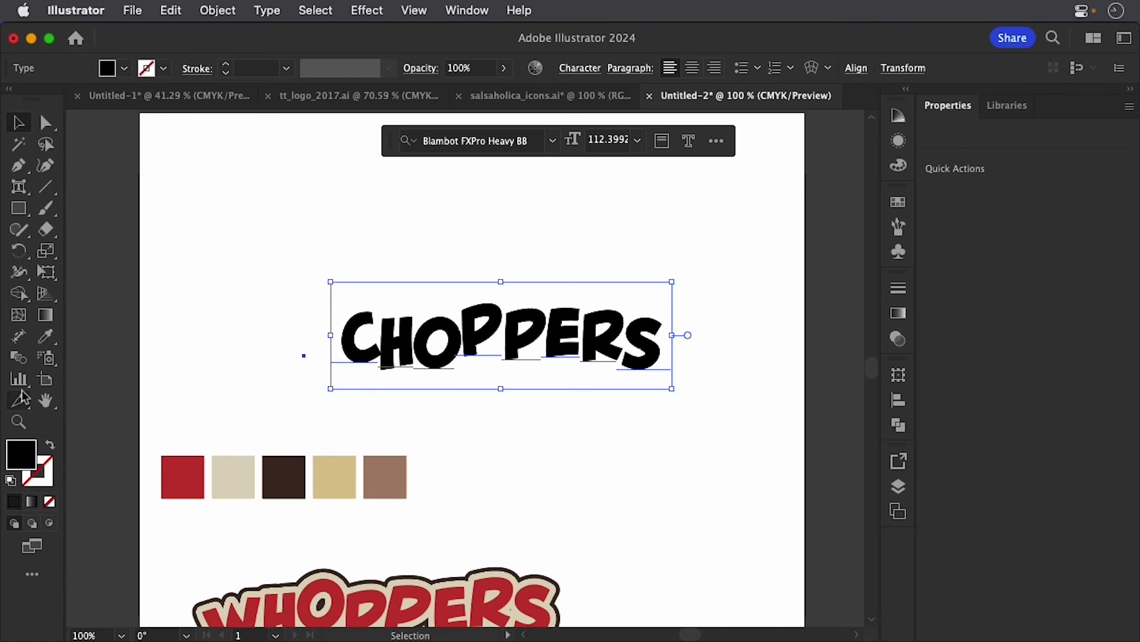
click(46, 336)
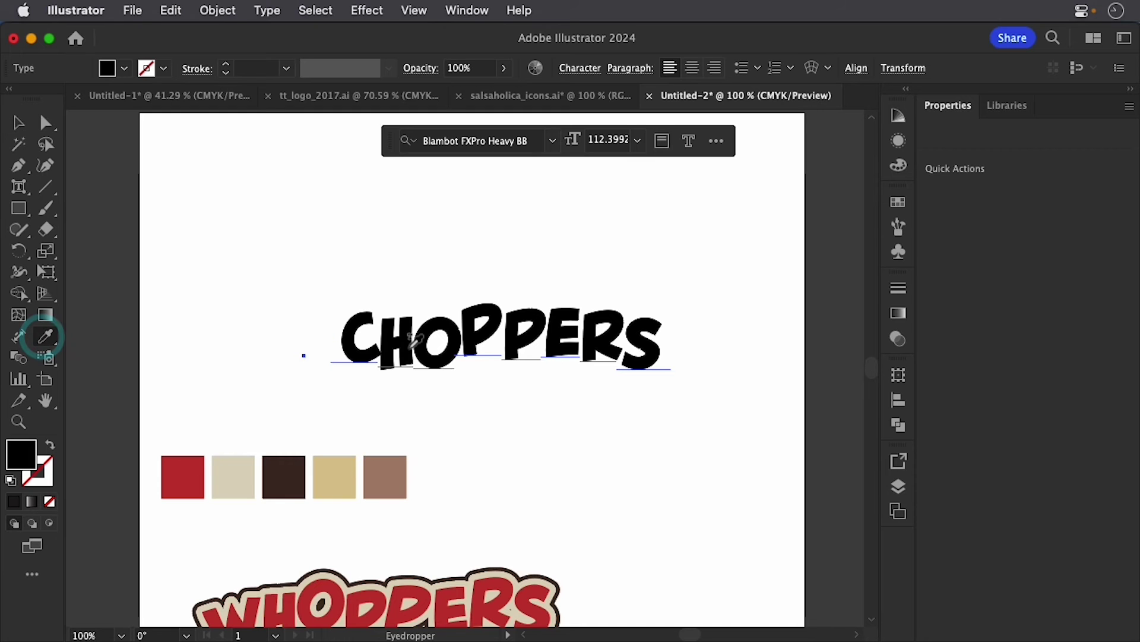
click(185, 466)
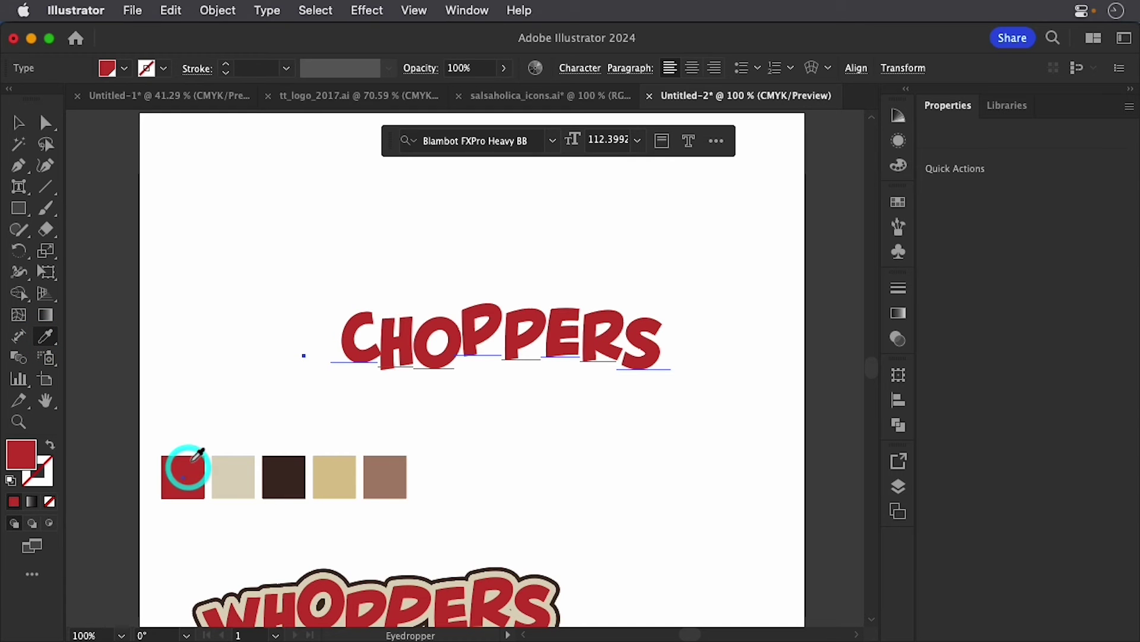
click(17, 123)
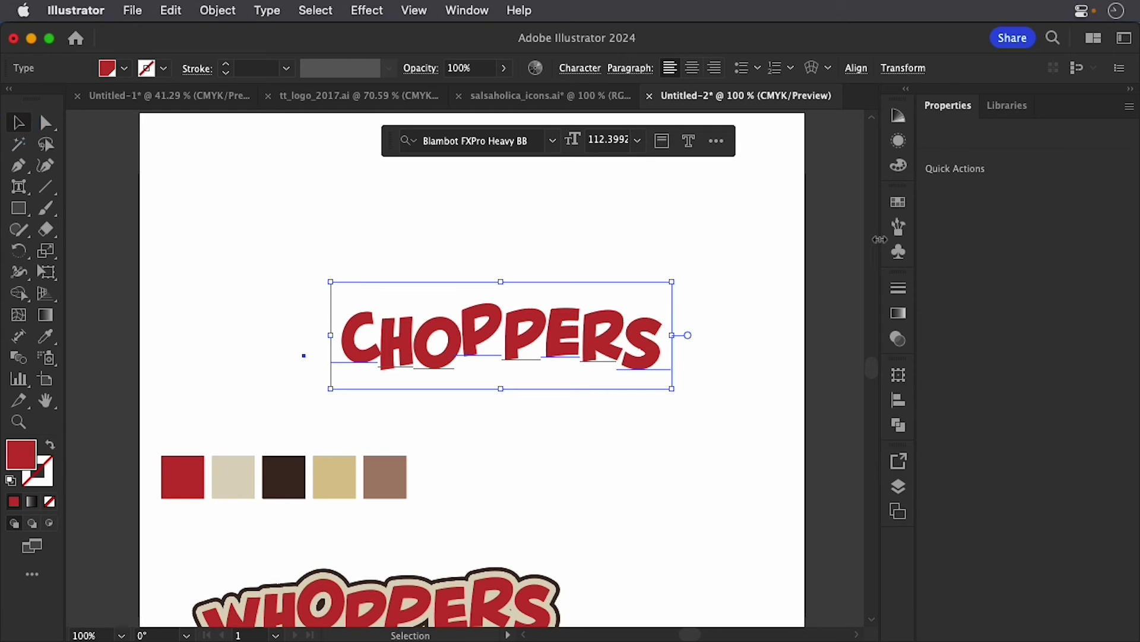
Show the Appearance panel for the red CHOPPERS text and open its flyout menu
click(898, 142)
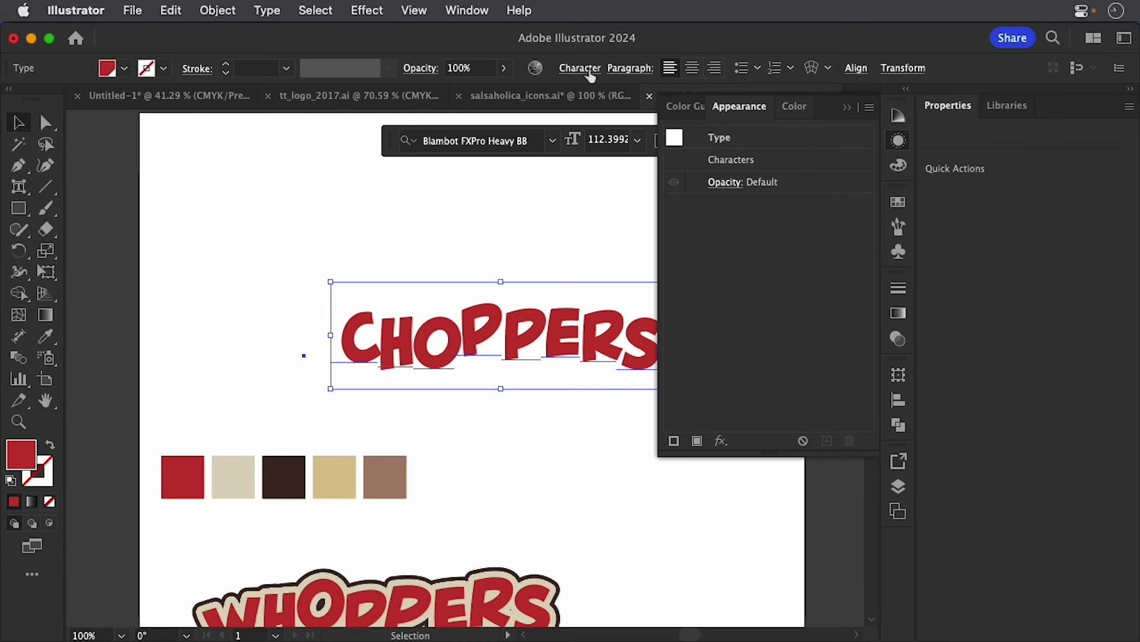
click(469, 11)
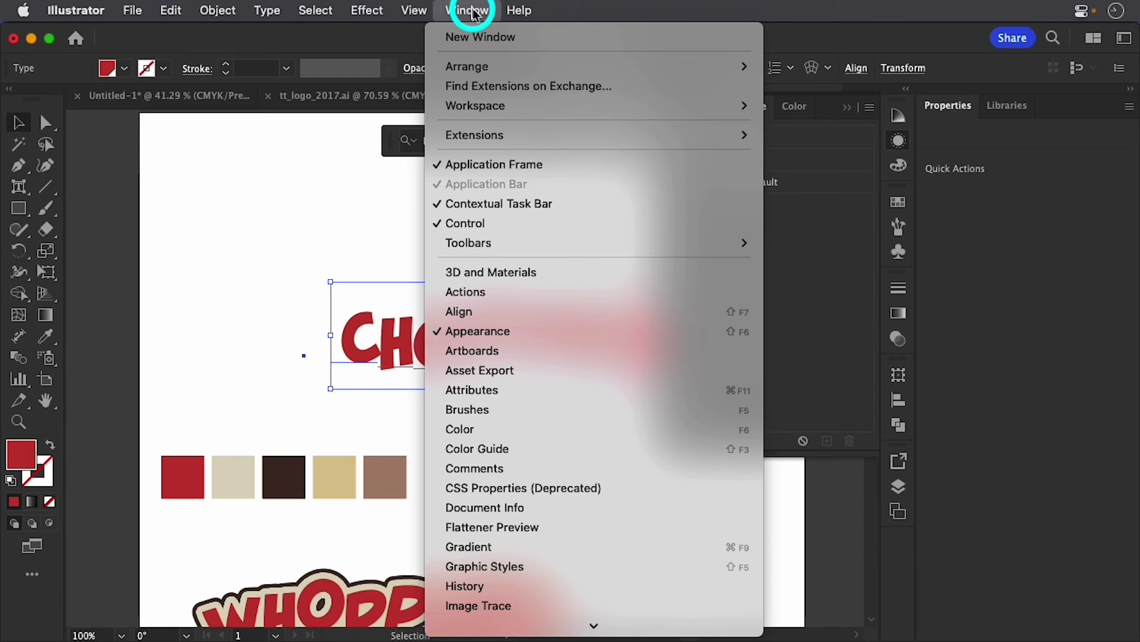
click(470, 330)
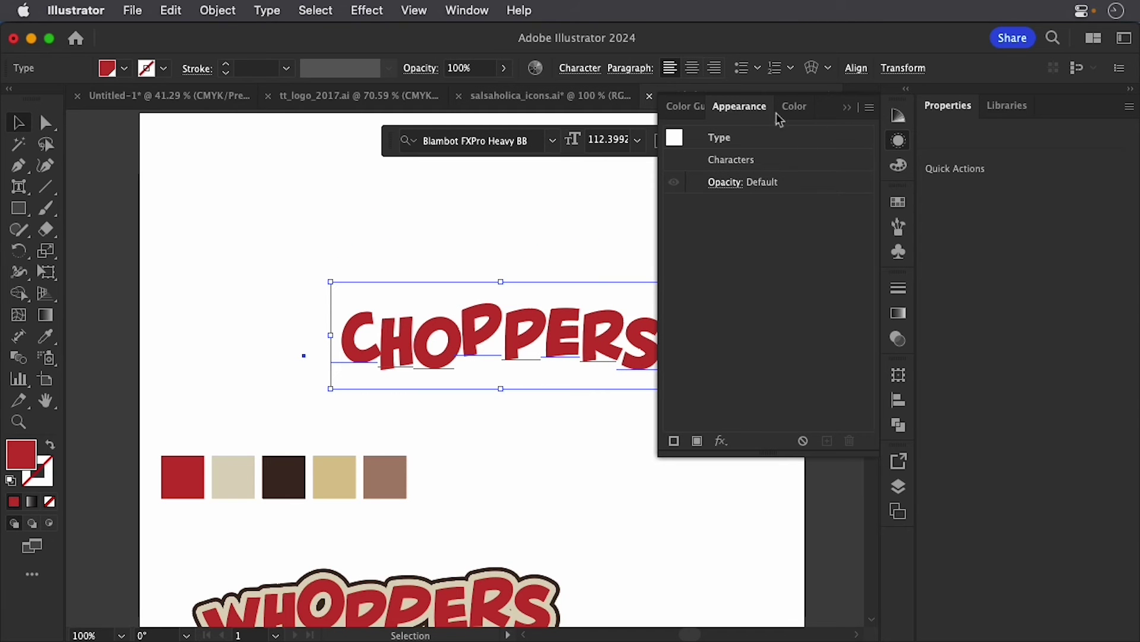
click(868, 110)
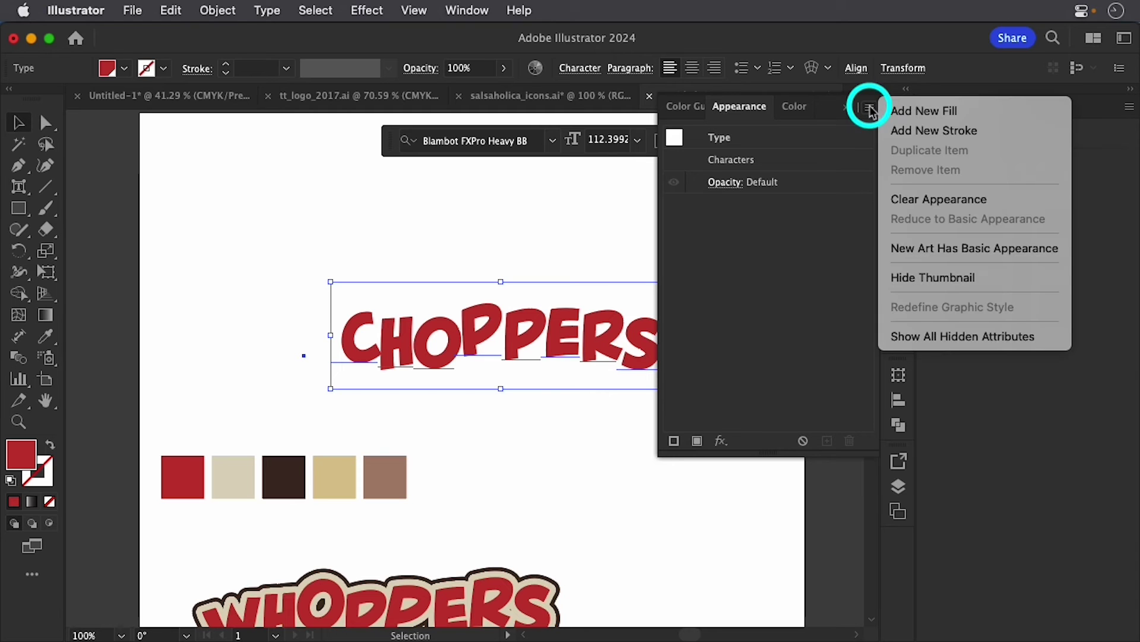
Add a new stroke to CHOPPERS and set its weight to 15 pt
click(890, 131)
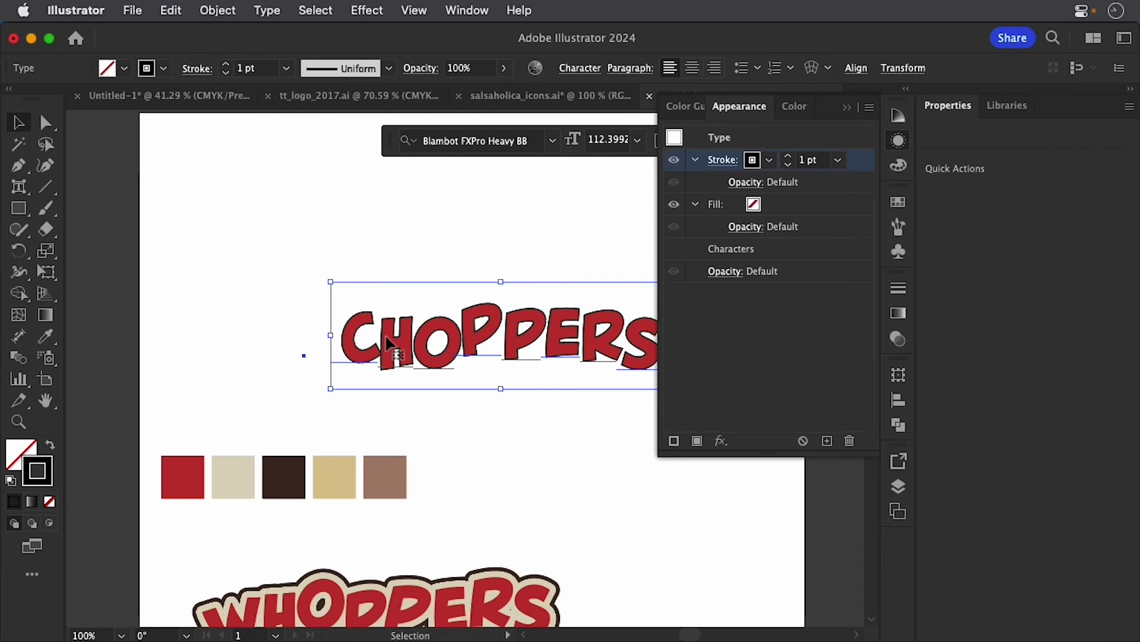
click(790, 157)
click(789, 158)
click(789, 158)
click(790, 158)
double_click(805, 160)
text(1)
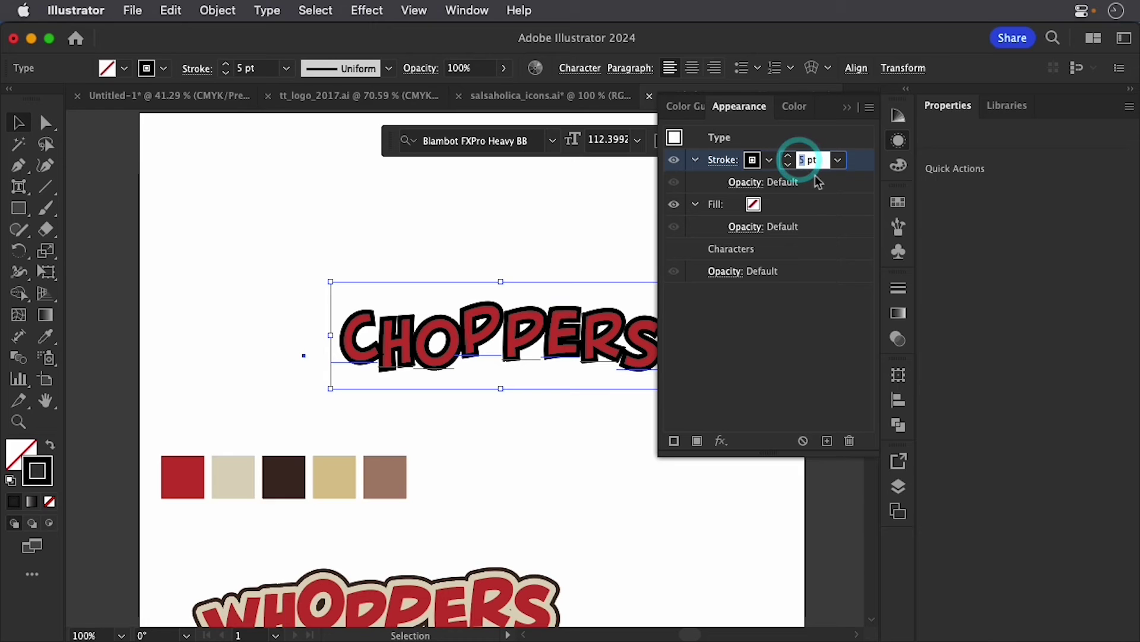
text(5)
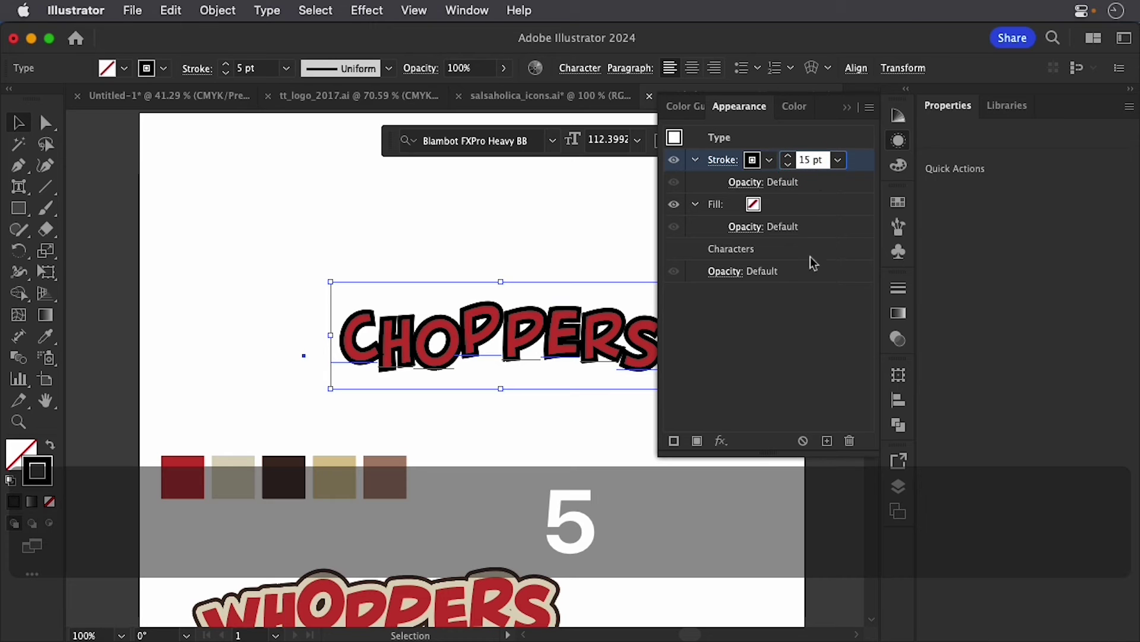
click(810, 314)
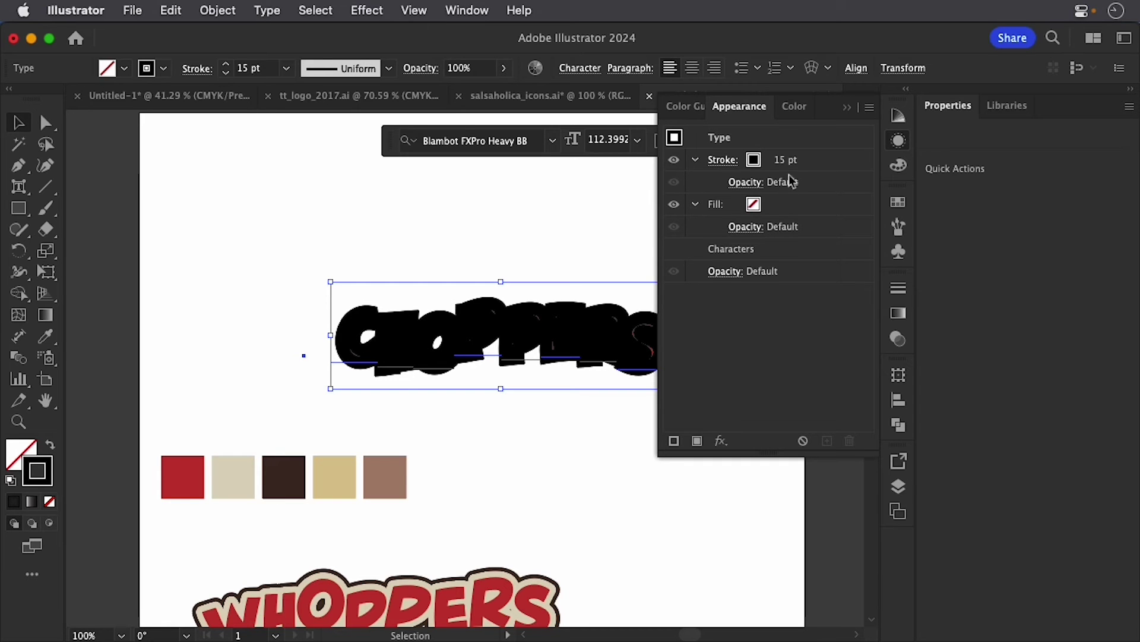
click(759, 253)
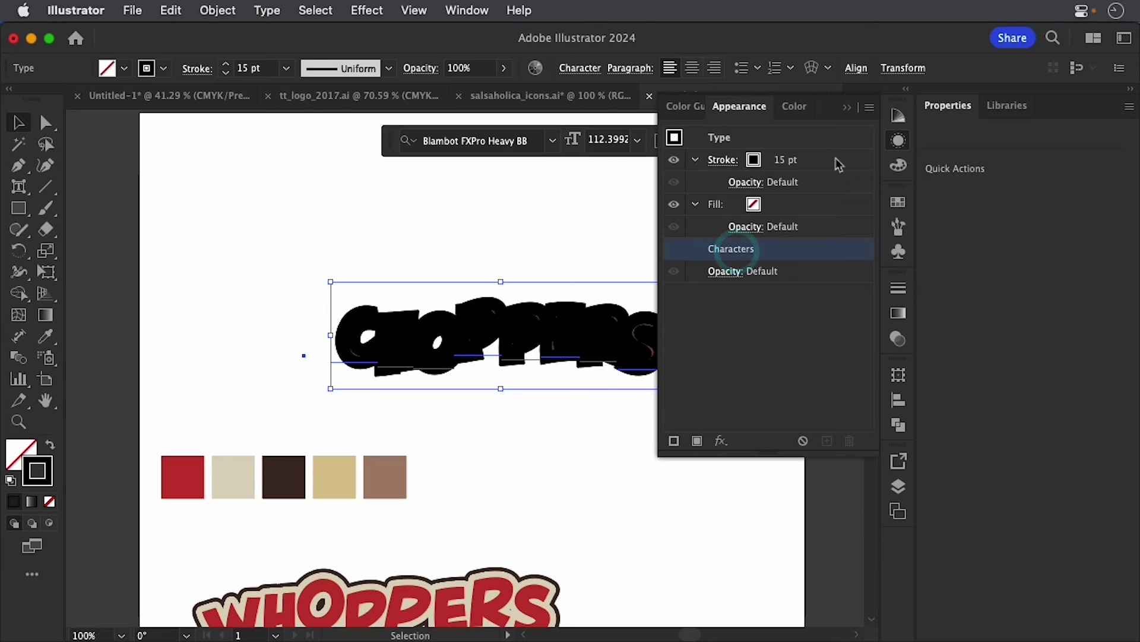
Move the 15 pt stroke below Characters and colour it with the cream swatch
mouse_move(835, 159)
mouse_down()
mouse_move(859, 172)
mouse_move(853, 234)
mouse_move(832, 264)
mouse_up()
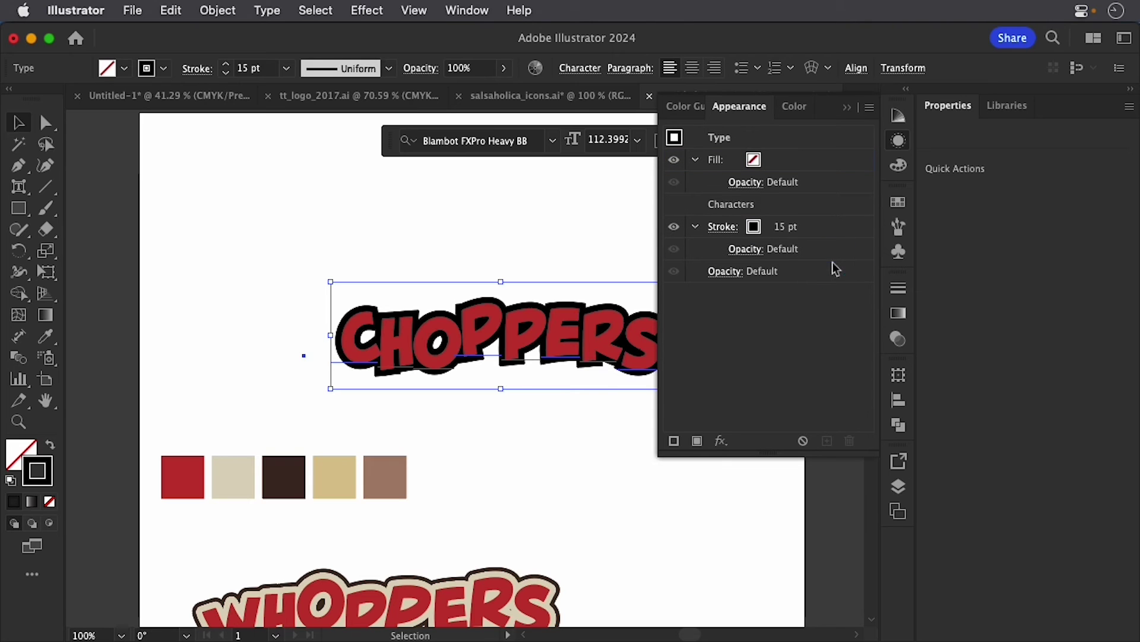
click(754, 226)
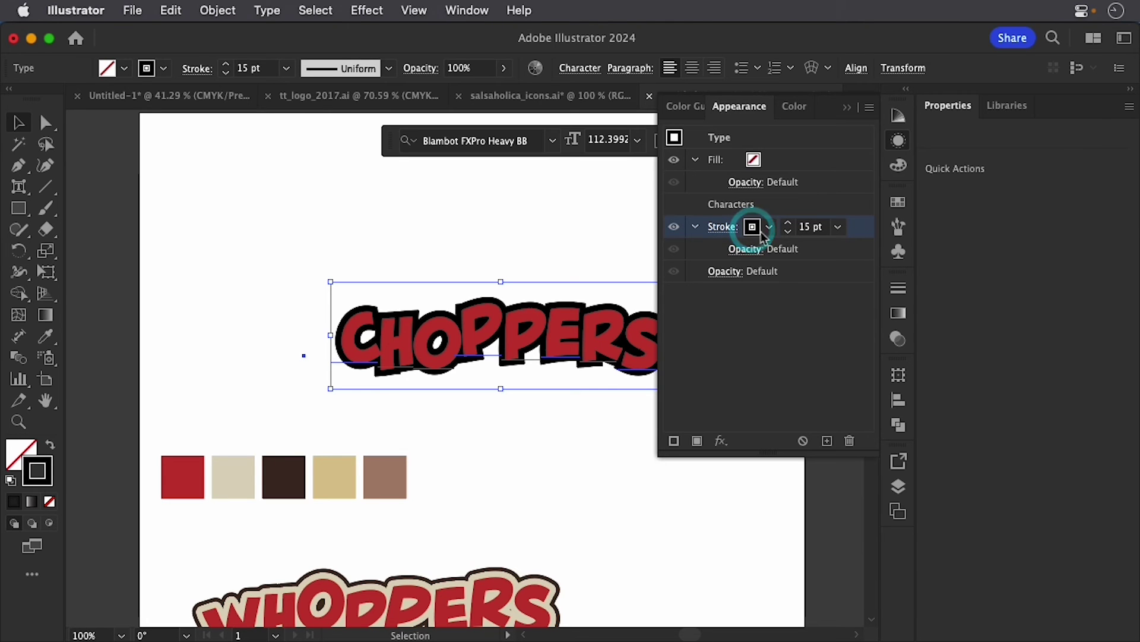
click(768, 229)
scroll(648, 320, down, 1)
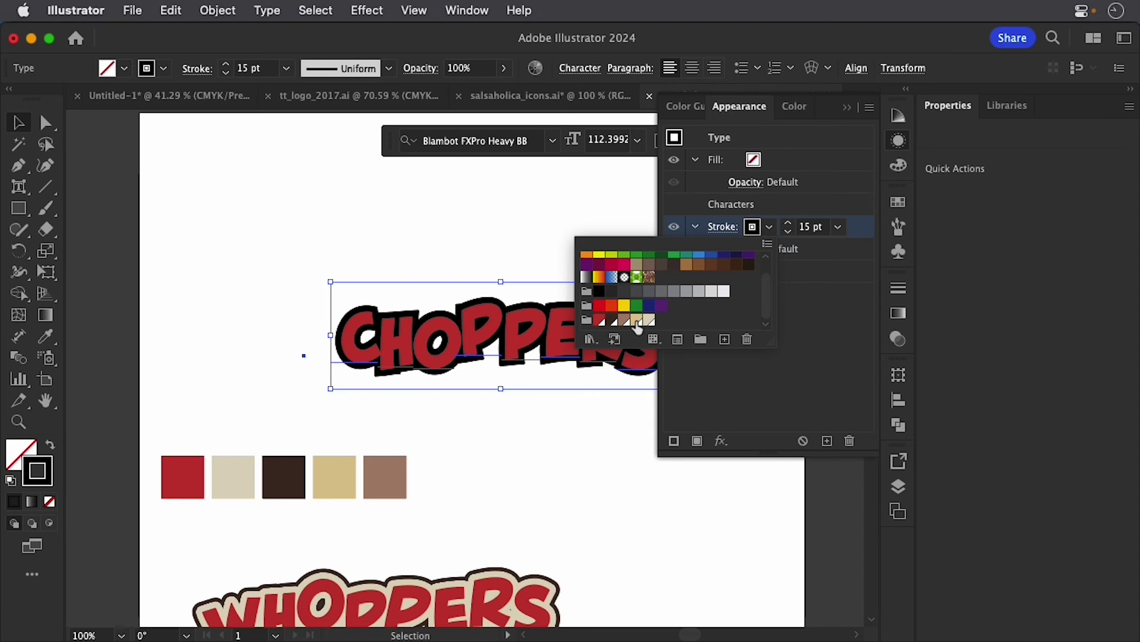
click(650, 321)
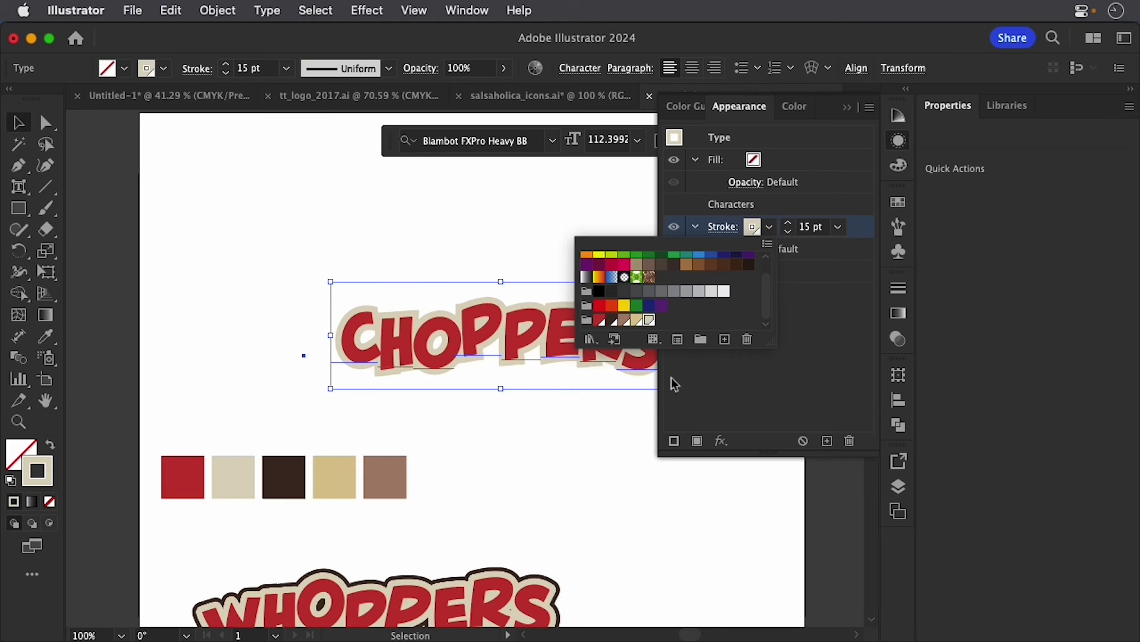
click(719, 387)
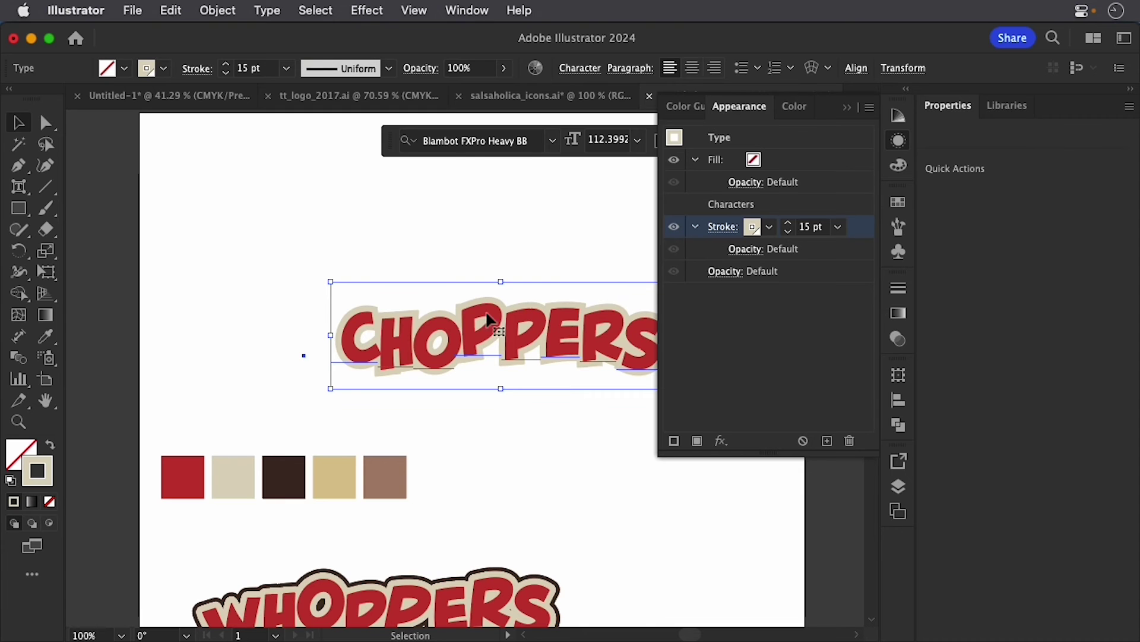
Add a second stroke to CHOPPERS and colour it with the dark brown swatch
click(870, 107)
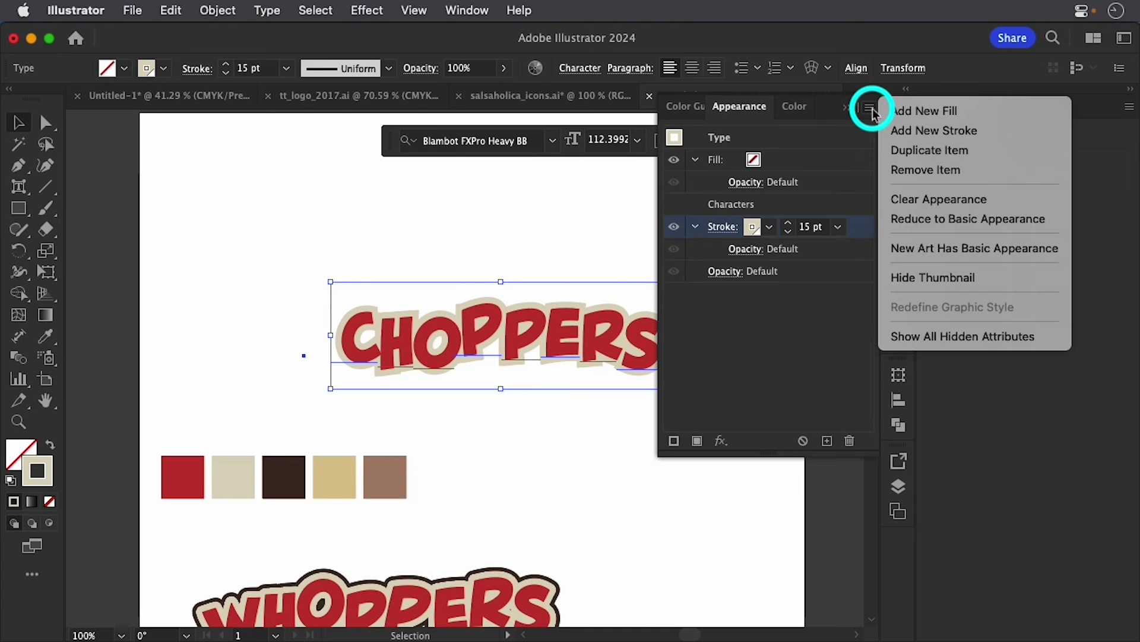
click(910, 131)
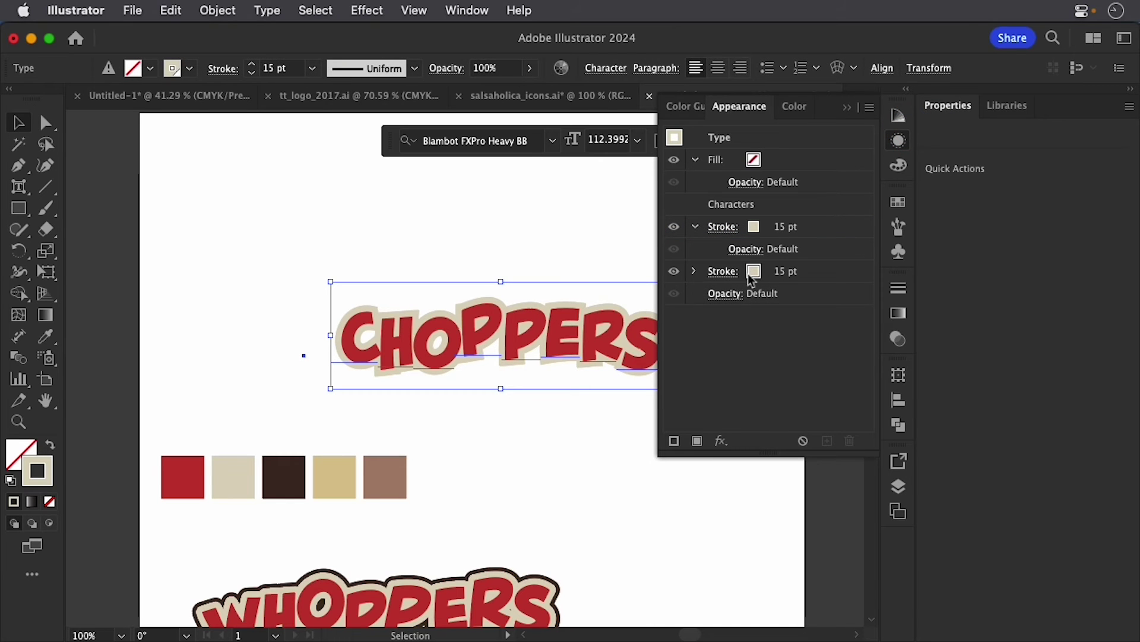
click(753, 270)
click(769, 272)
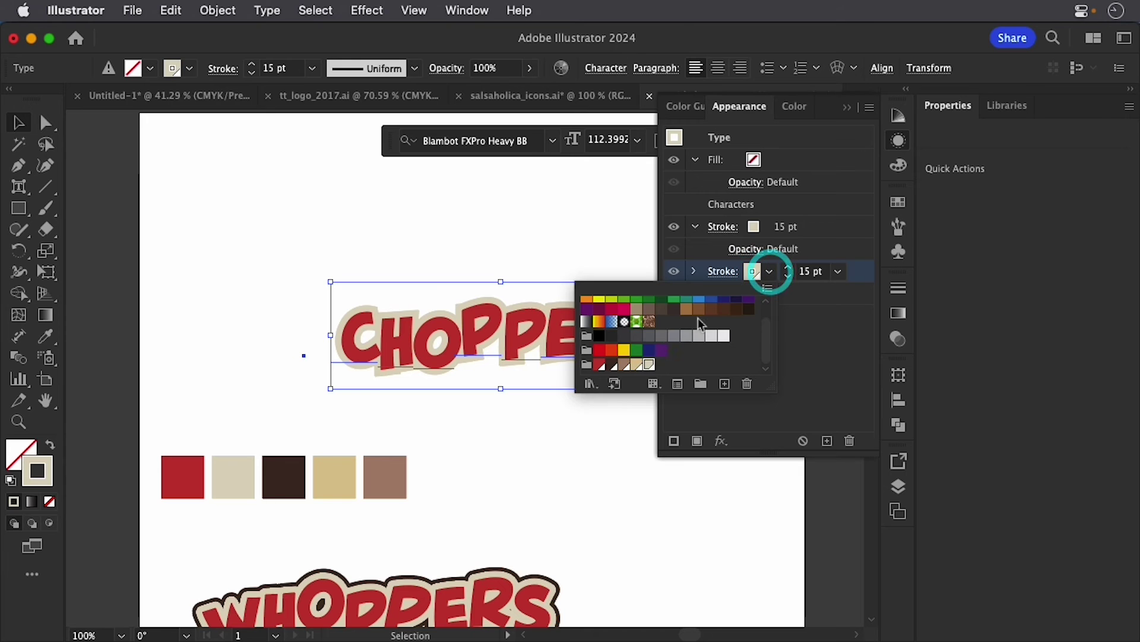
click(611, 365)
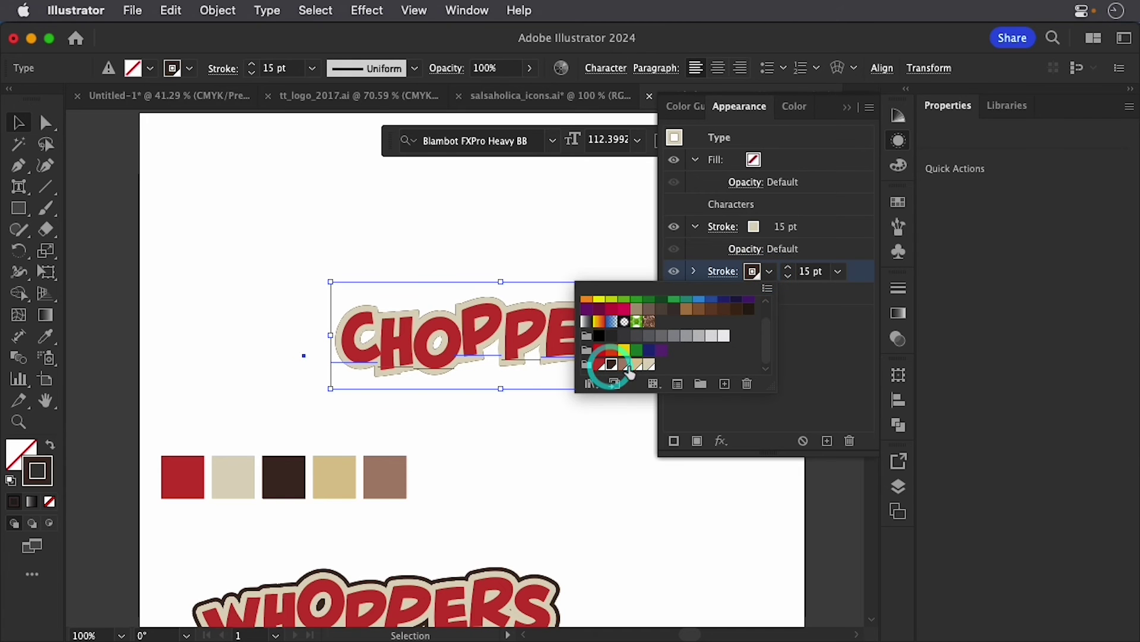
click(802, 319)
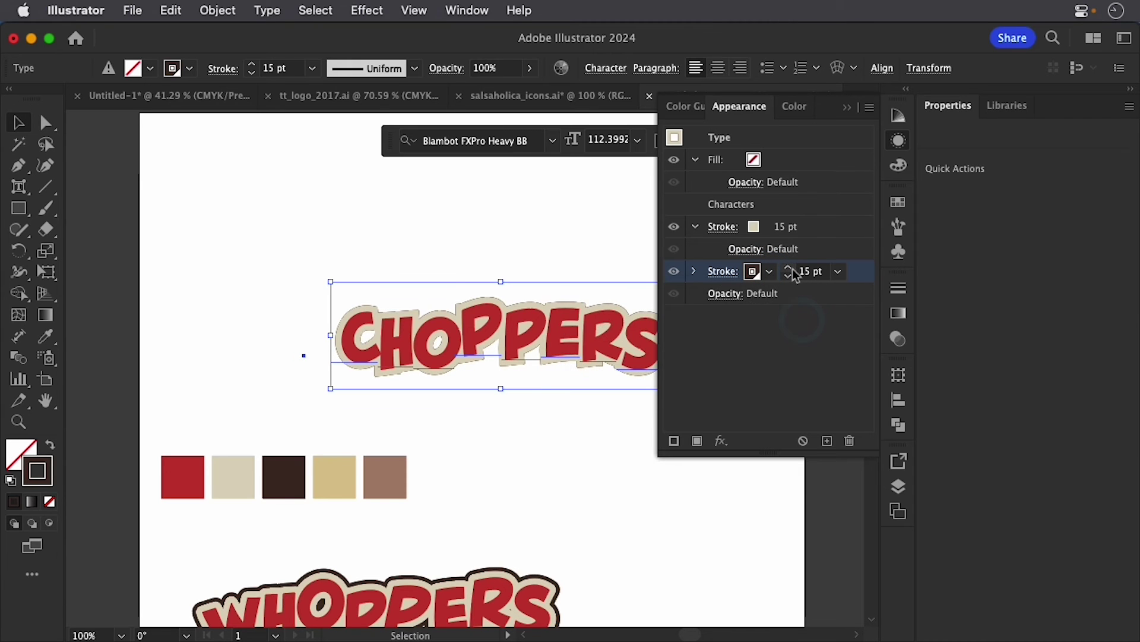
Raise the dark brown stroke's weight to 25 pt
click(789, 269)
click(789, 268)
click(790, 269)
click(789, 268)
click(789, 268)
click(790, 268)
click(789, 268)
click(789, 268)
click(789, 268)
click(788, 268)
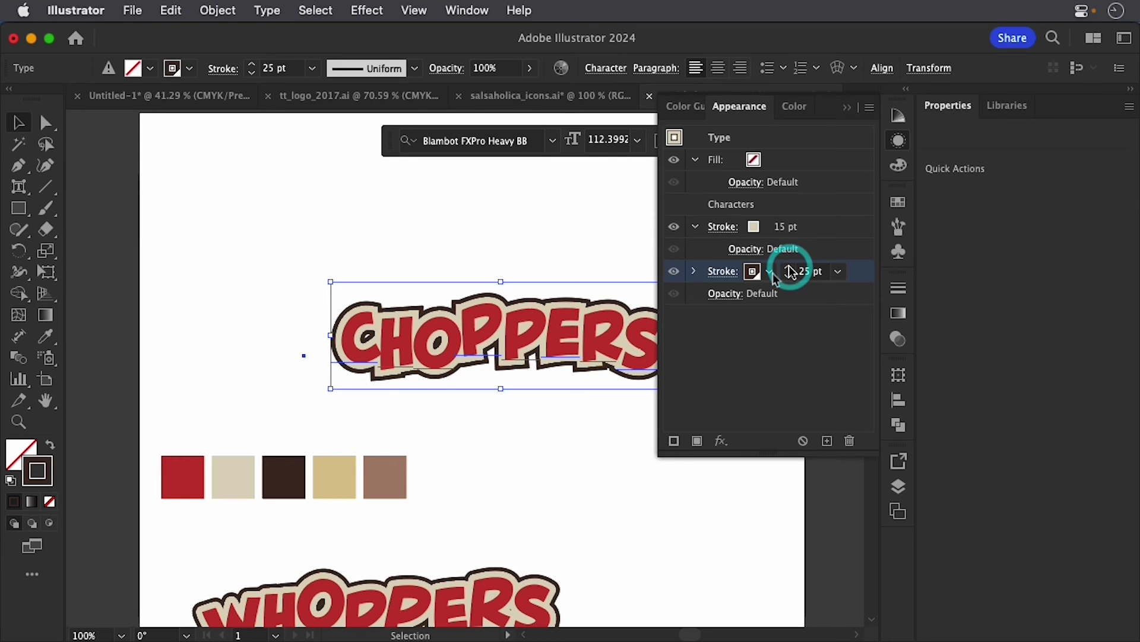
Zoom in and give the 15 pt cream stroke a Round Cap and Round Join
key(alt)
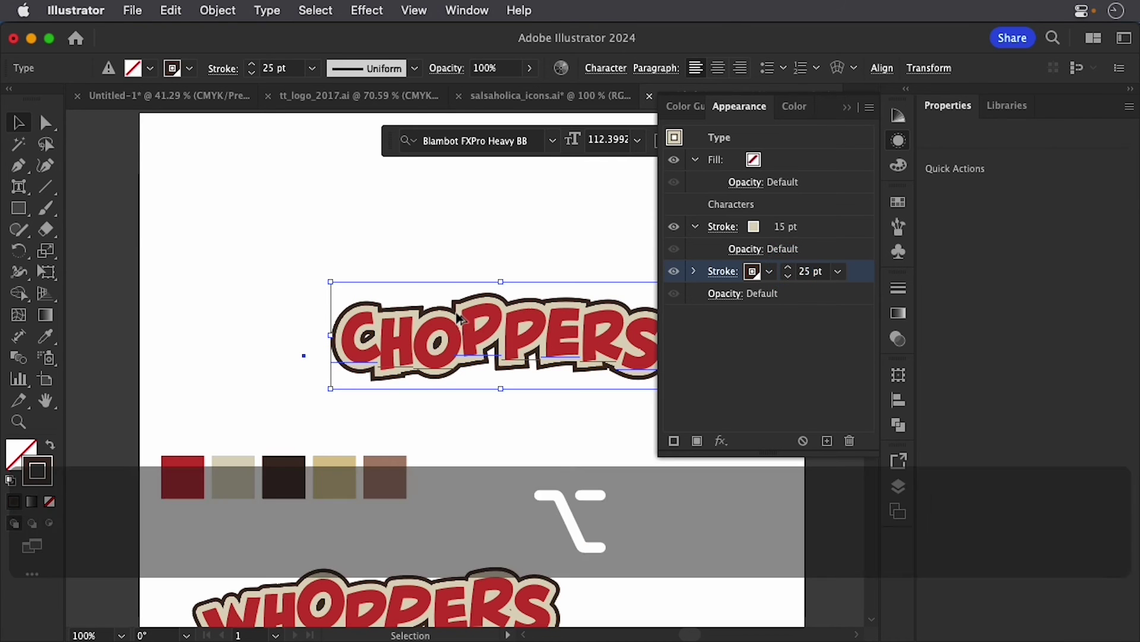
scroll(462, 321, up, 5)
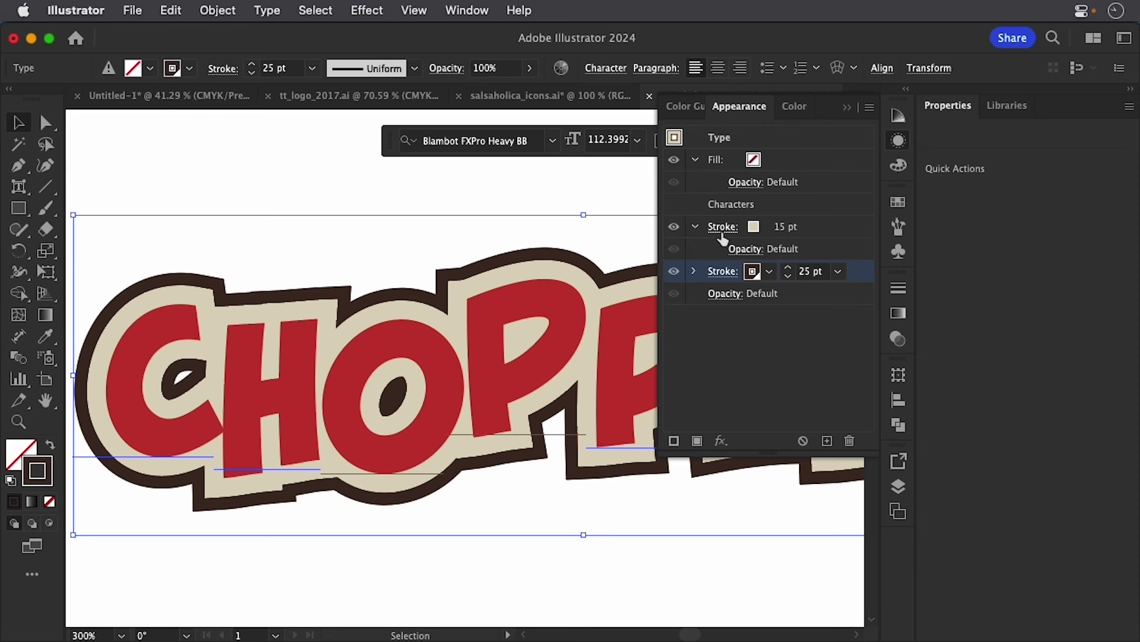
click(722, 229)
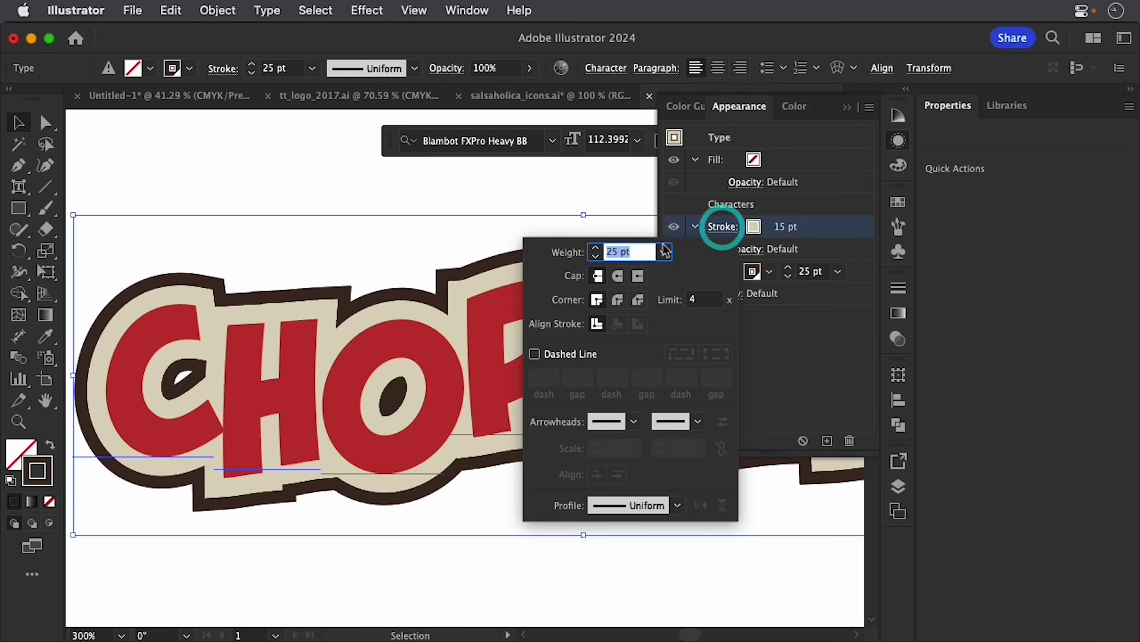
click(618, 277)
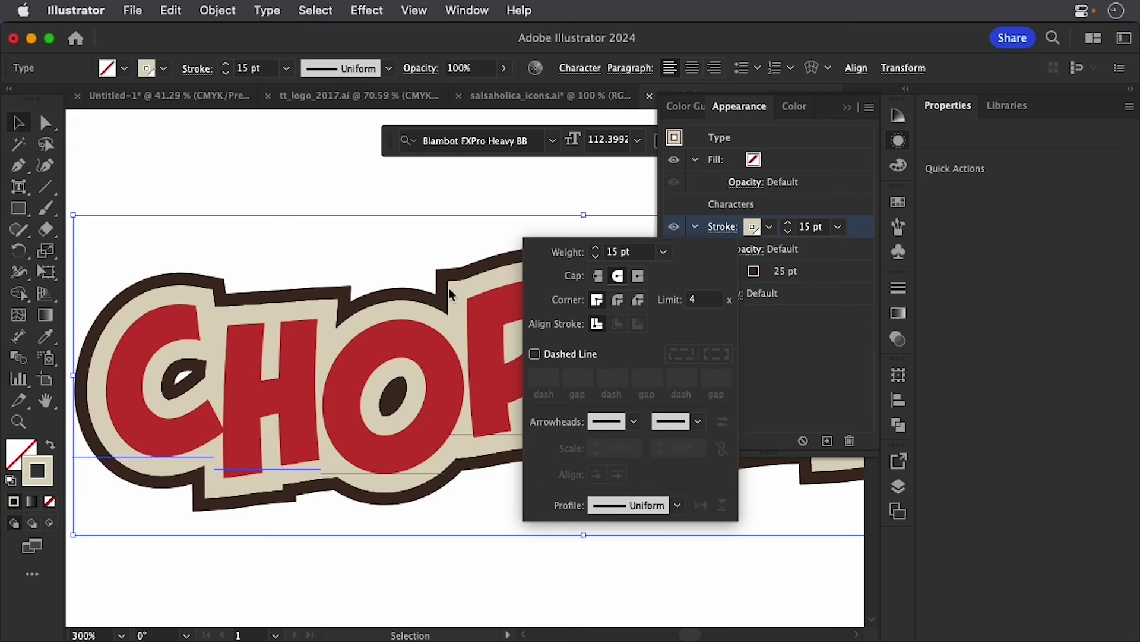
click(618, 300)
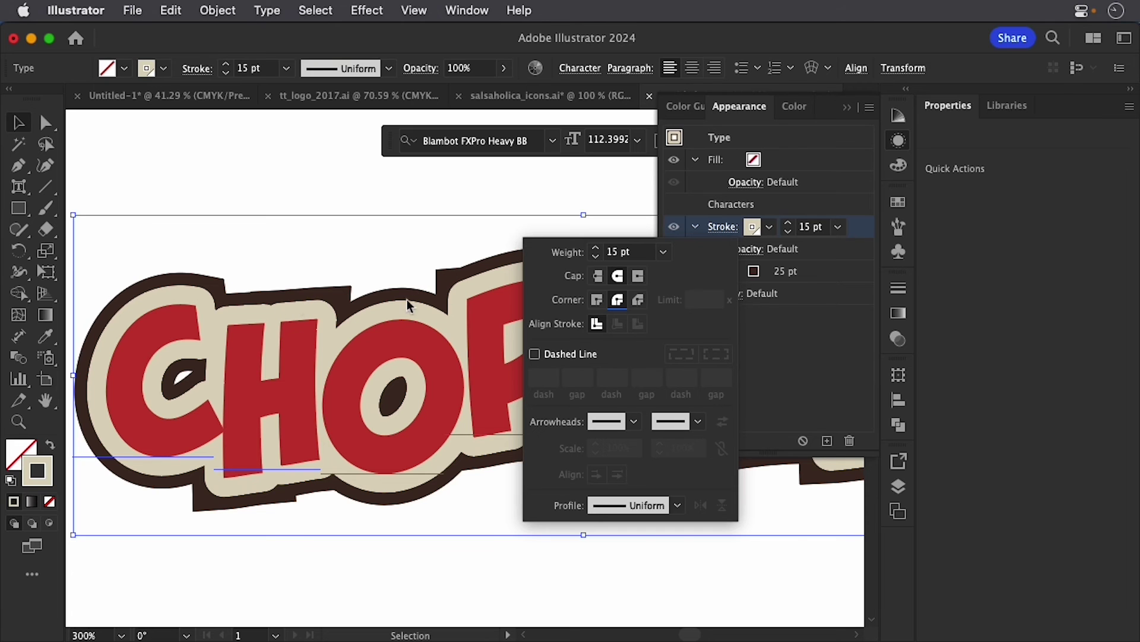
Give the 25 pt dark brown stroke a Round Cap and Round Join
click(794, 350)
click(722, 271)
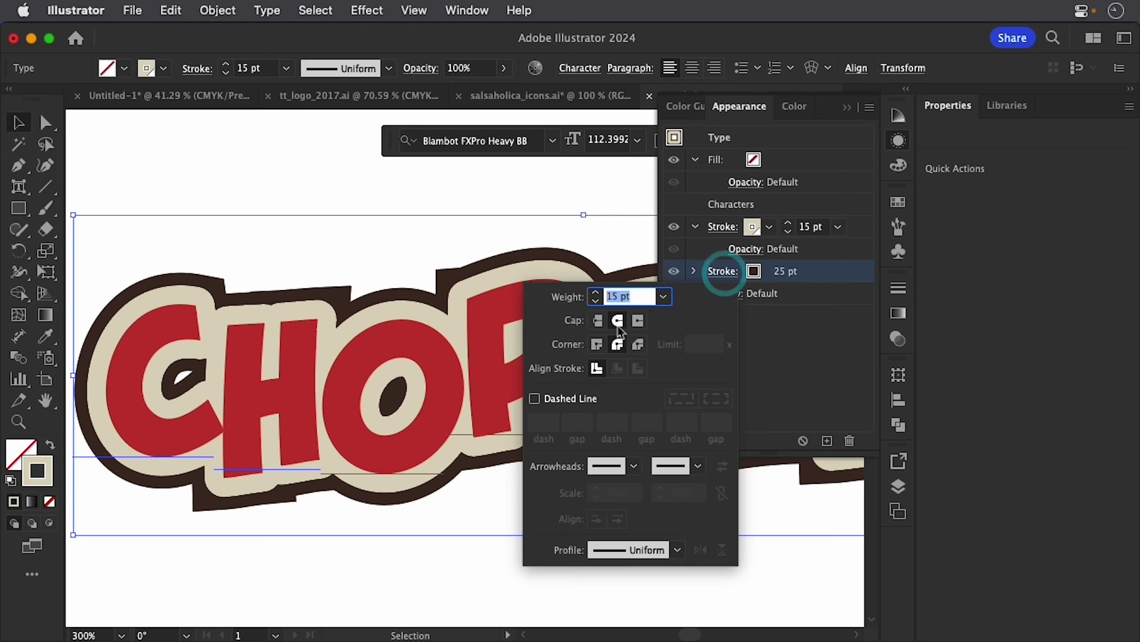
click(790, 331)
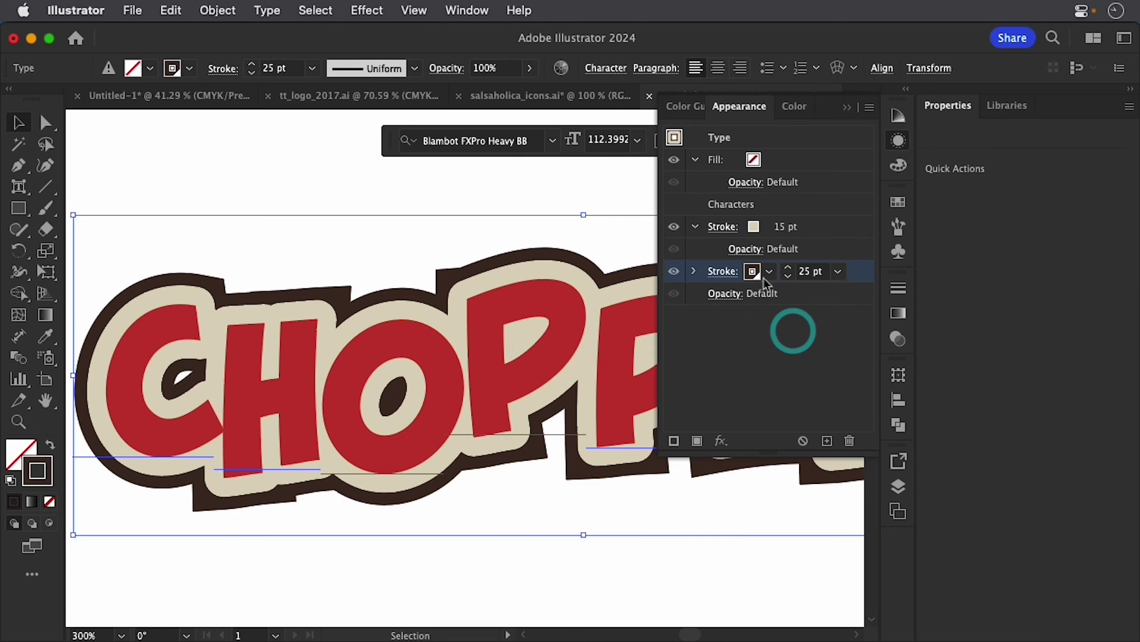
click(732, 277)
click(618, 320)
click(617, 344)
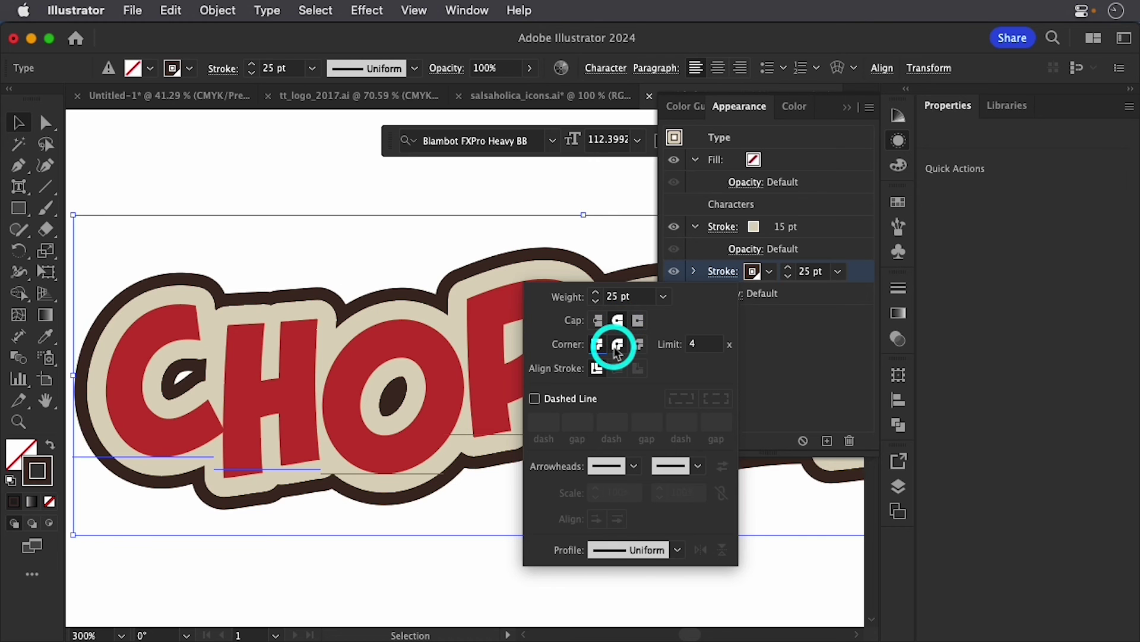
click(767, 545)
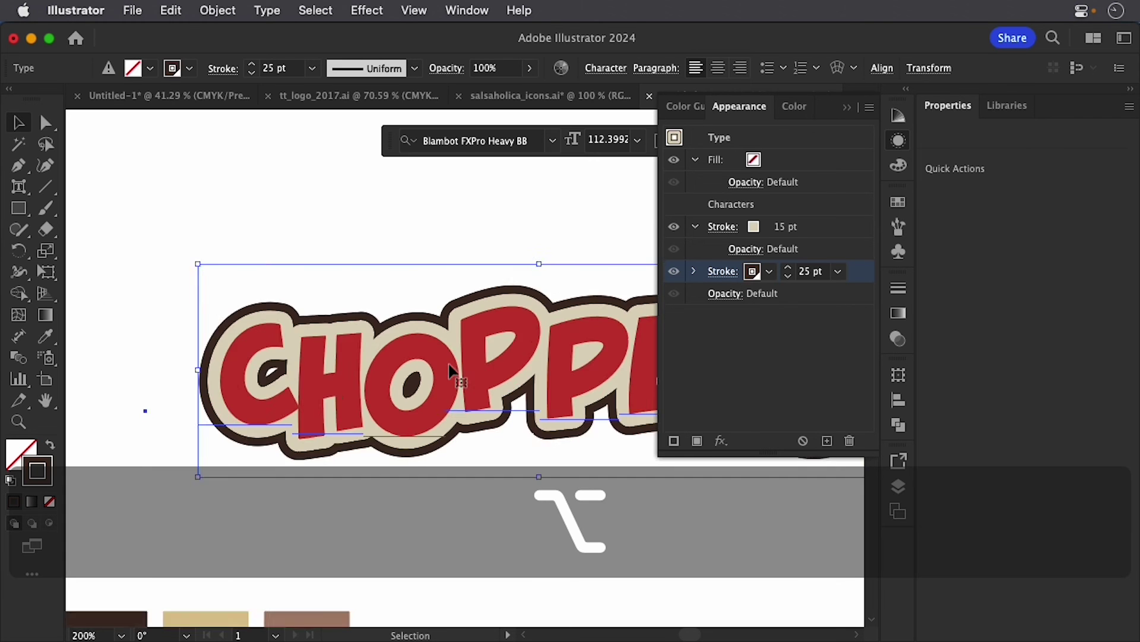
alt+scroll(448, 363, down, 3)
key(space)
Select the CHOPPERS text object and pan and zoom to view the whole word
drag(483, 309, 522, 310)
click(520, 312)
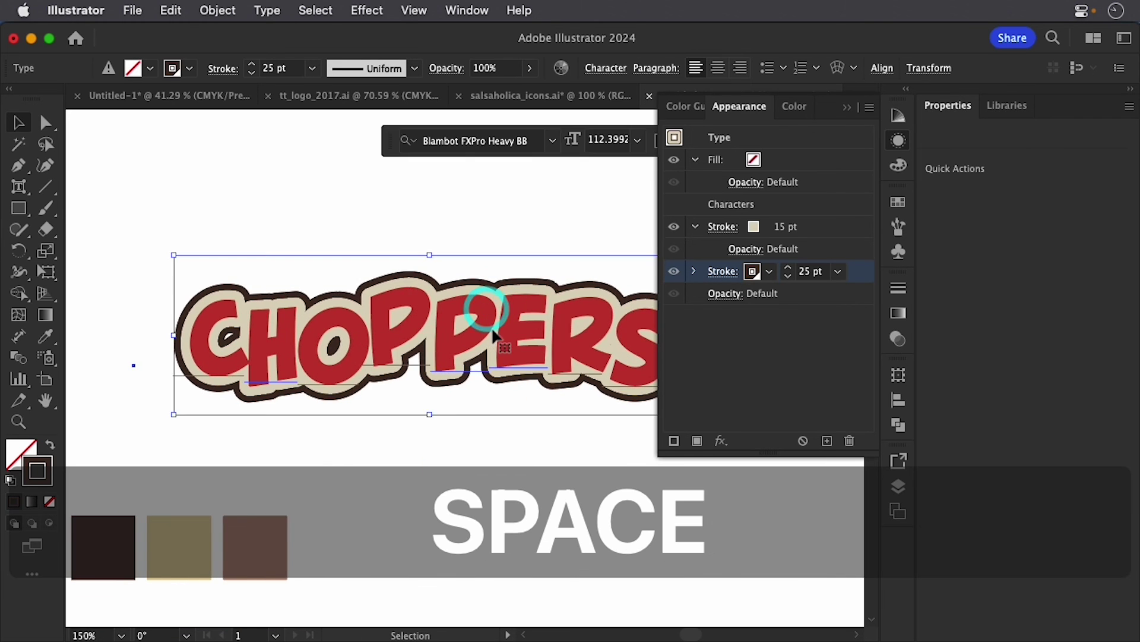
alt+scroll(446, 349, down, 2)
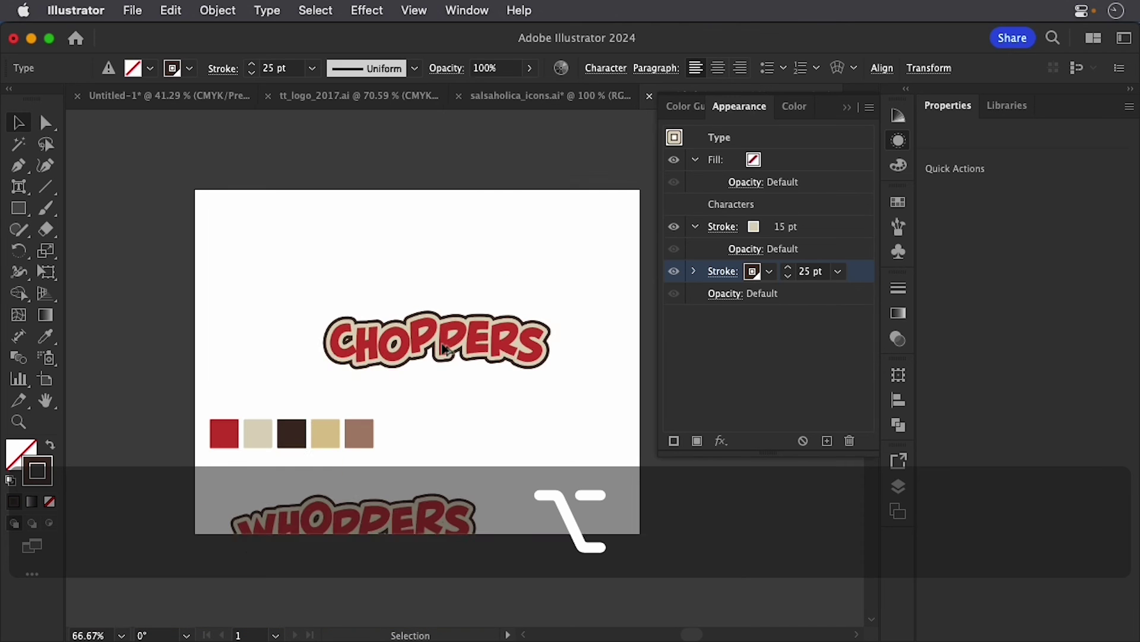
alt+scroll(422, 356, up, 1)
alt+scroll(421, 359, up, 2)
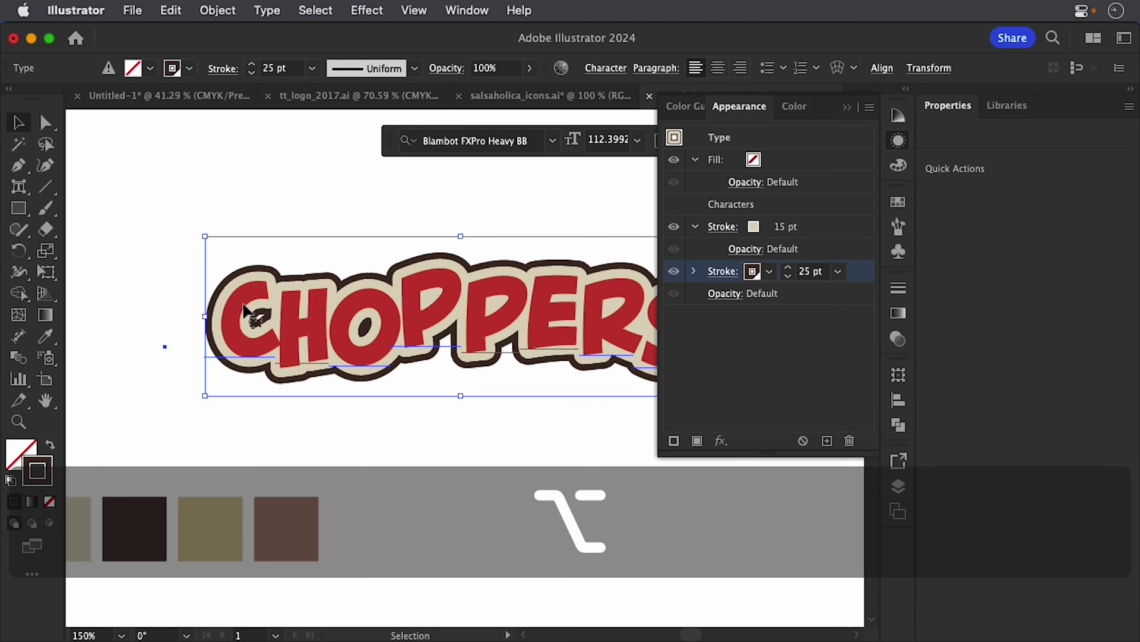
click(19, 186)
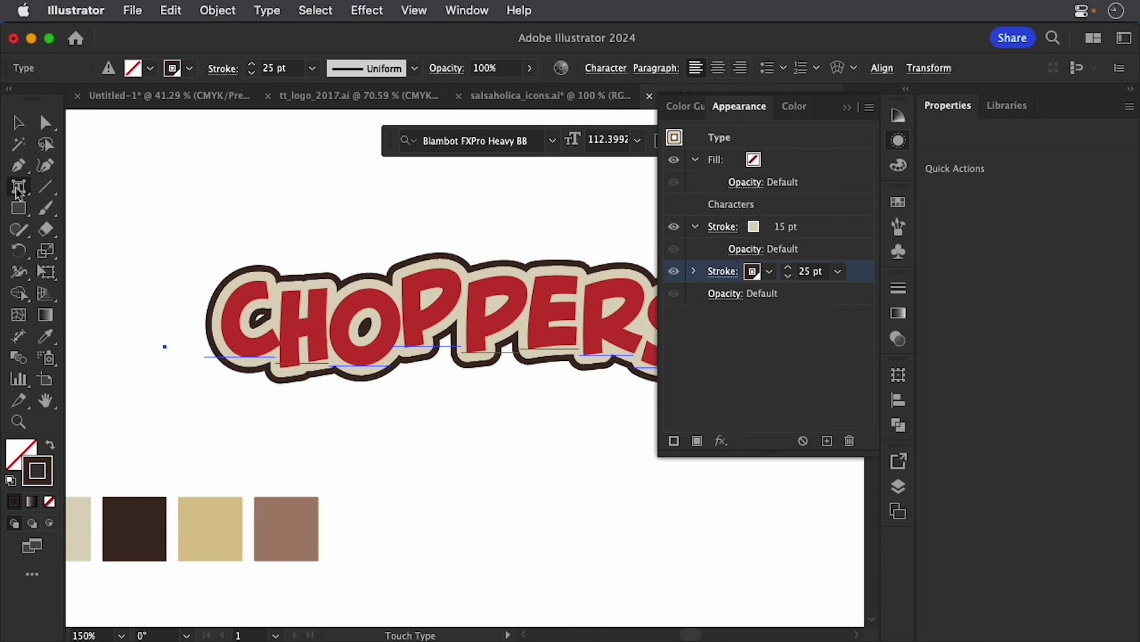
click(18, 122)
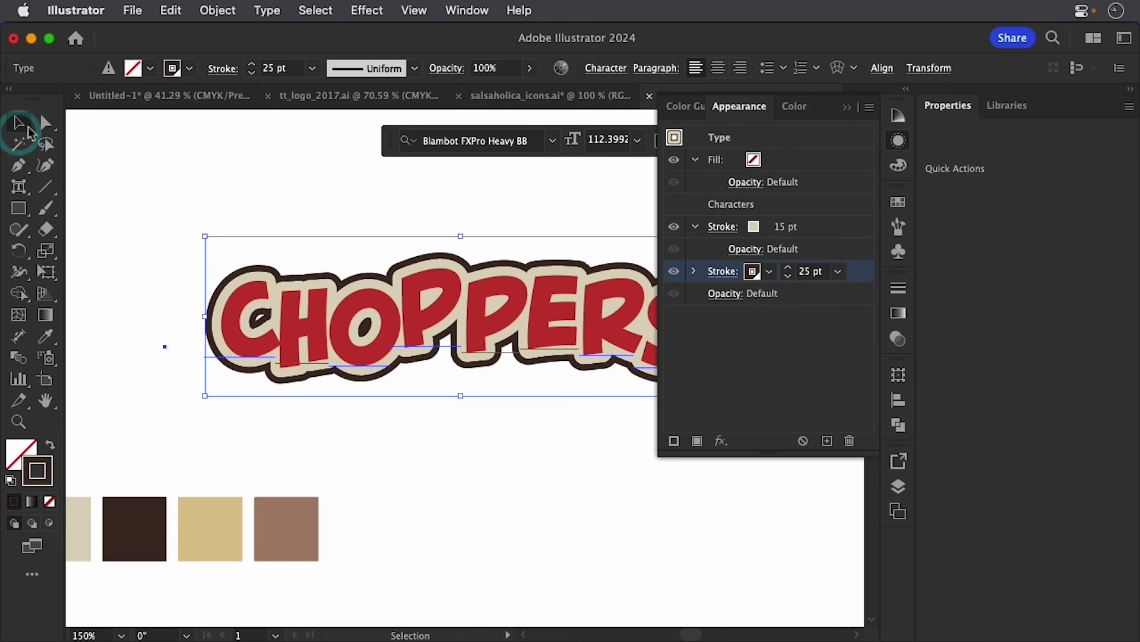
Replace the C of CHOPPERS with GRASS so the word reads GRASSHOPPERS
double_click(261, 318)
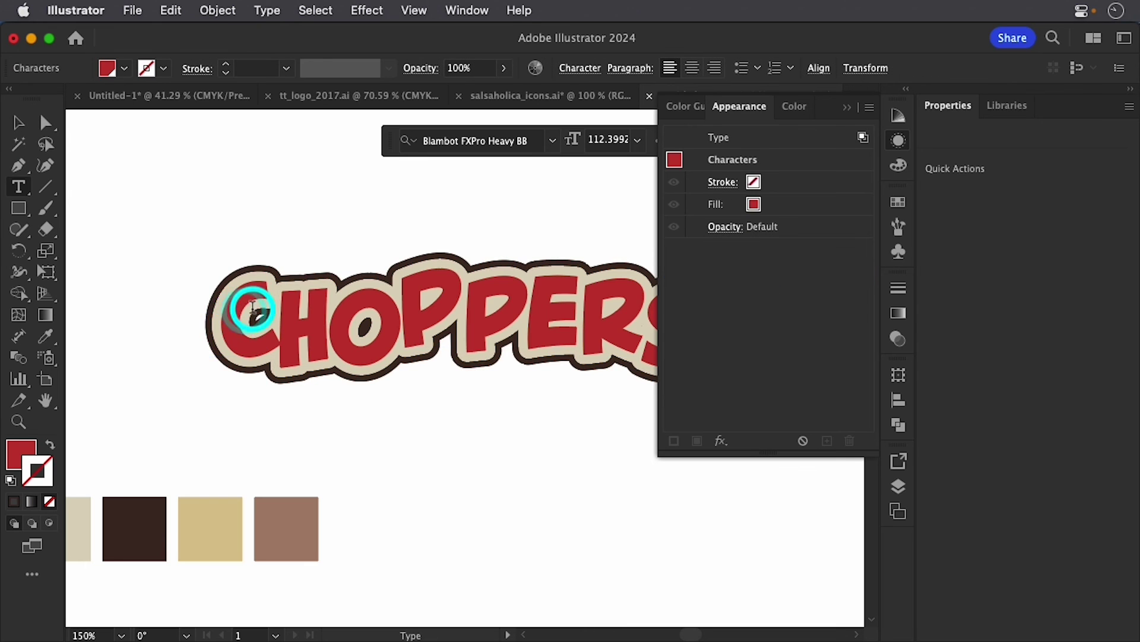
drag(249, 310, 261, 307)
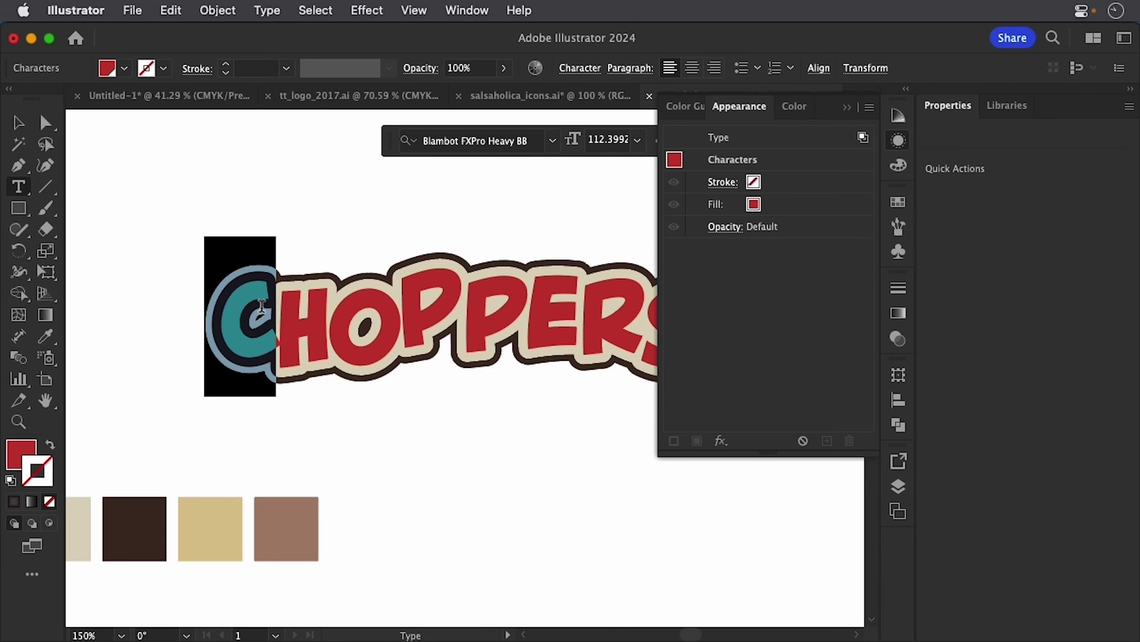
key(shift)
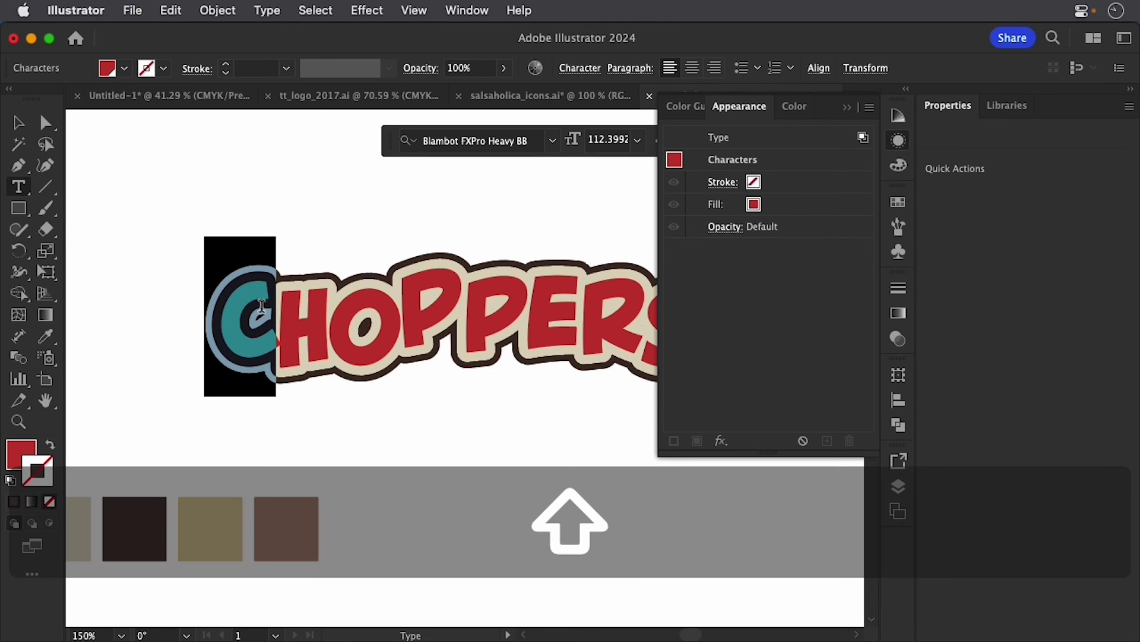
text(GRASSH)
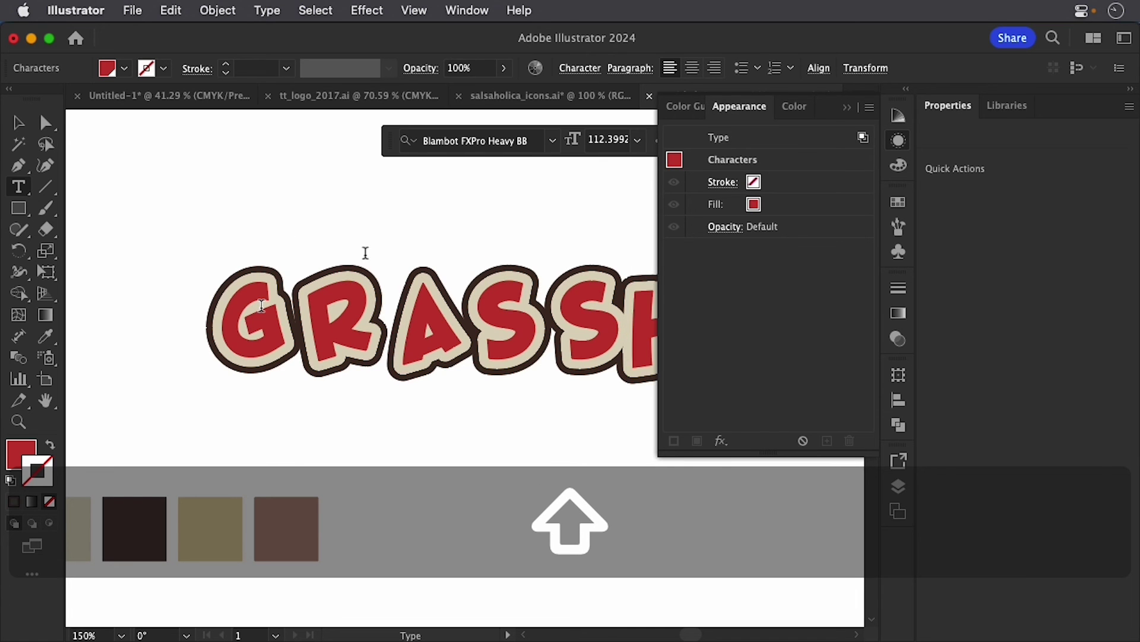
drag(19, 186, 88, 317)
With Touch Type, nudge the G down and right, then pull the R closer to it
click(271, 331)
drag(278, 335, 299, 358)
click(347, 329)
drag(348, 330, 315, 327)
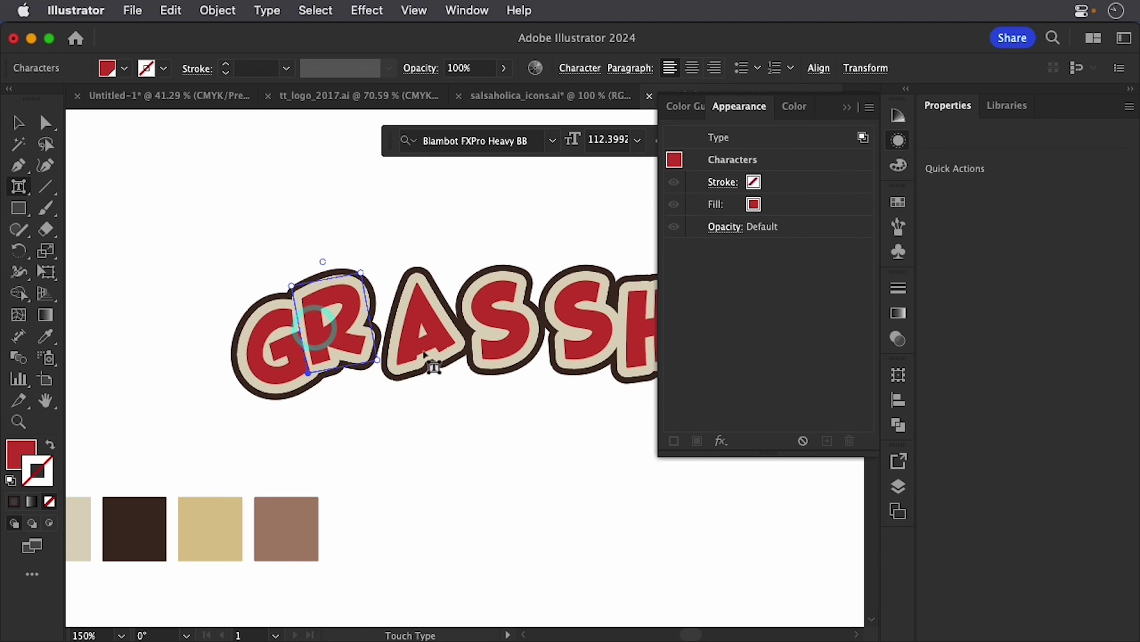
Drop the A's baseline and tilt it slightly, then shift the S right and down
drag(415, 354, 413, 349)
drag(378, 265, 392, 300)
click(440, 291)
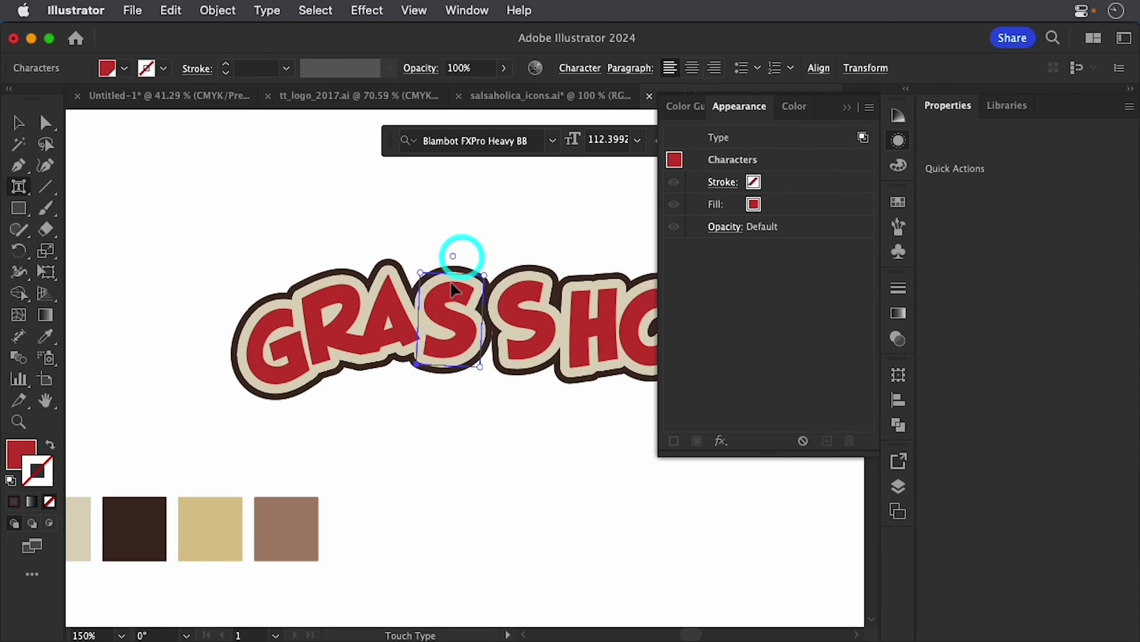
drag(448, 270, 501, 290)
scroll(501, 290, down, 2)
scroll(500, 290, down, 2)
scroll(465, 344, up, 2)
Return to whole-object selection and select the GRASSHOPPERS text object
click(465, 344)
click(17, 122)
drag(439, 257, 364, 318)
click(362, 321)
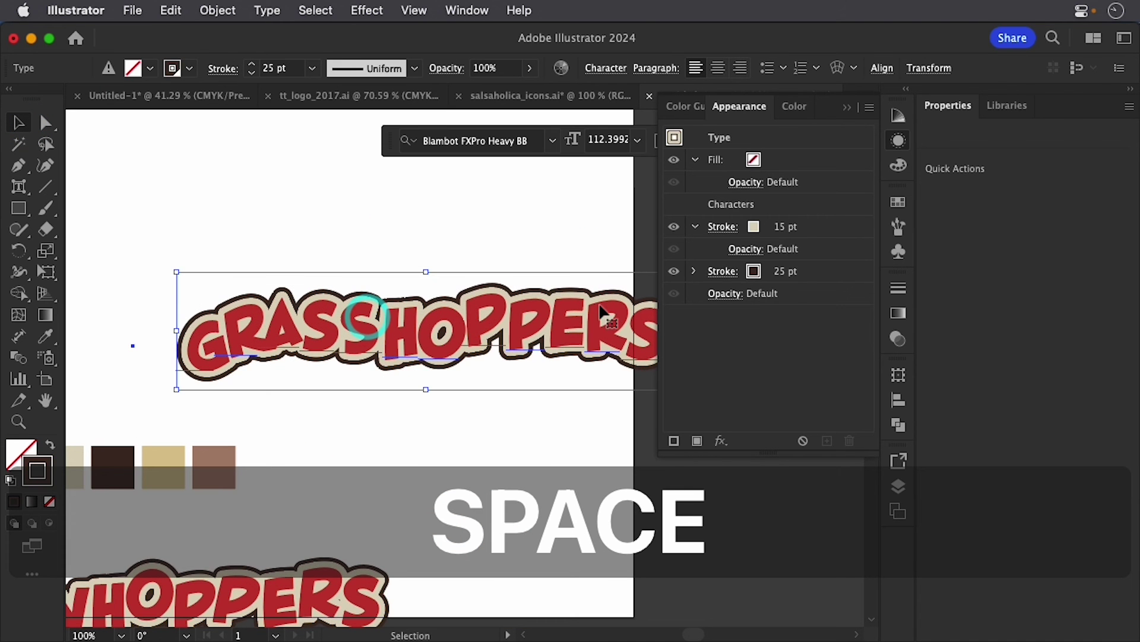
Collapse the Appearance panel and move GRASSHOPPERS higher on the artboard, then slightly lower
click(738, 107)
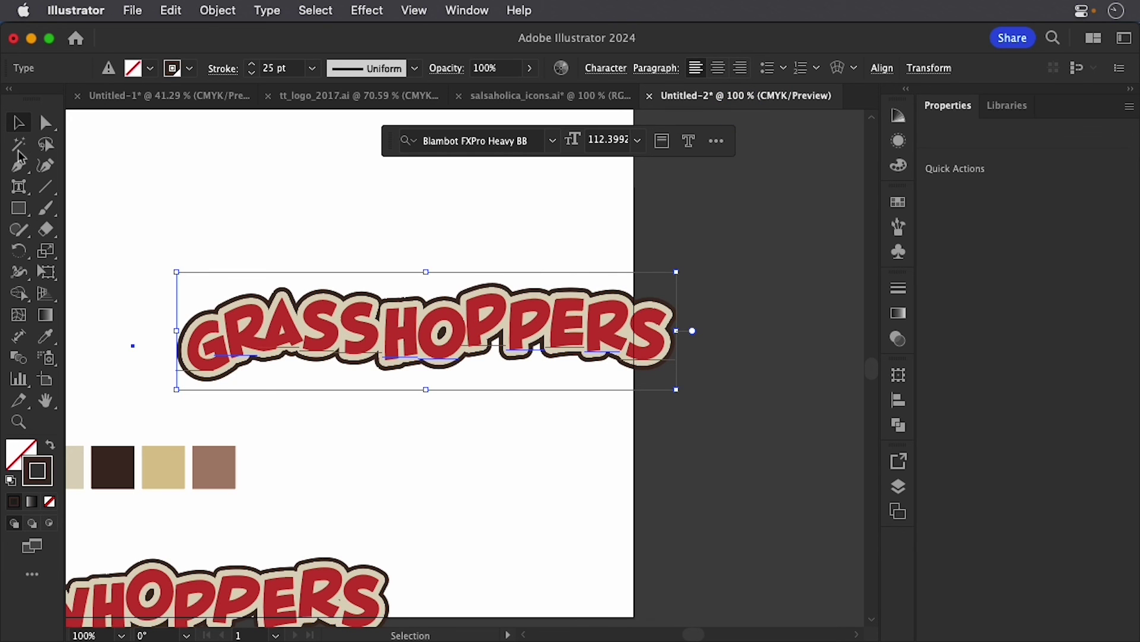
drag(431, 336, 410, 246)
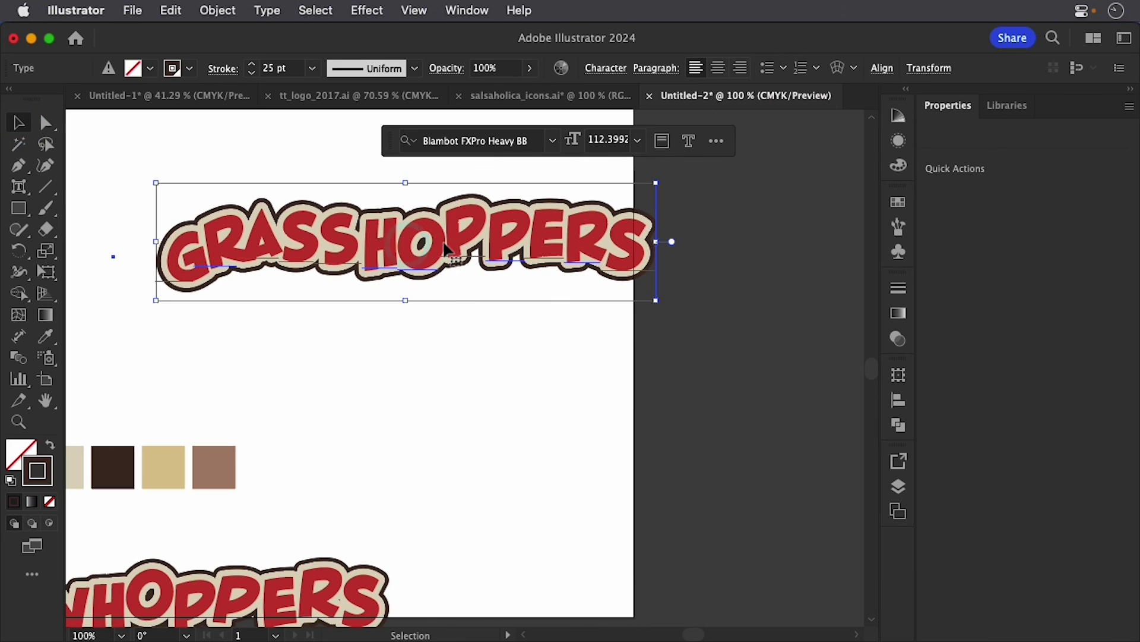
drag(450, 278, 429, 296)
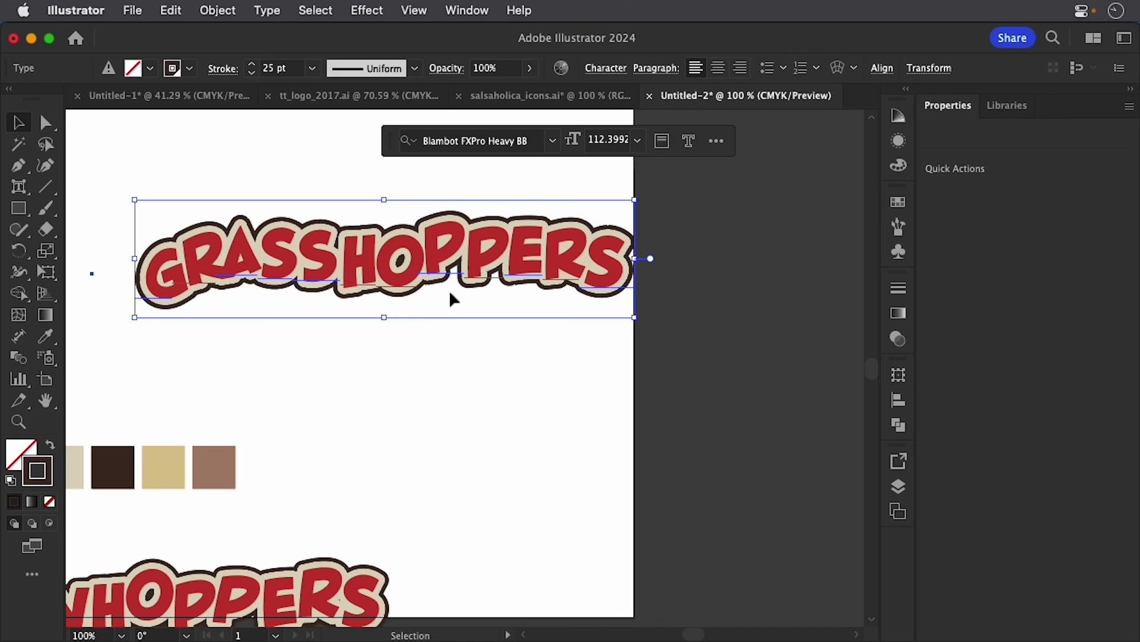
Recentre the view on the artboard and test rotating the GRASSHOPPERS lettering
click(558, 256)
key(space)
drag(557, 255, 529, 340)
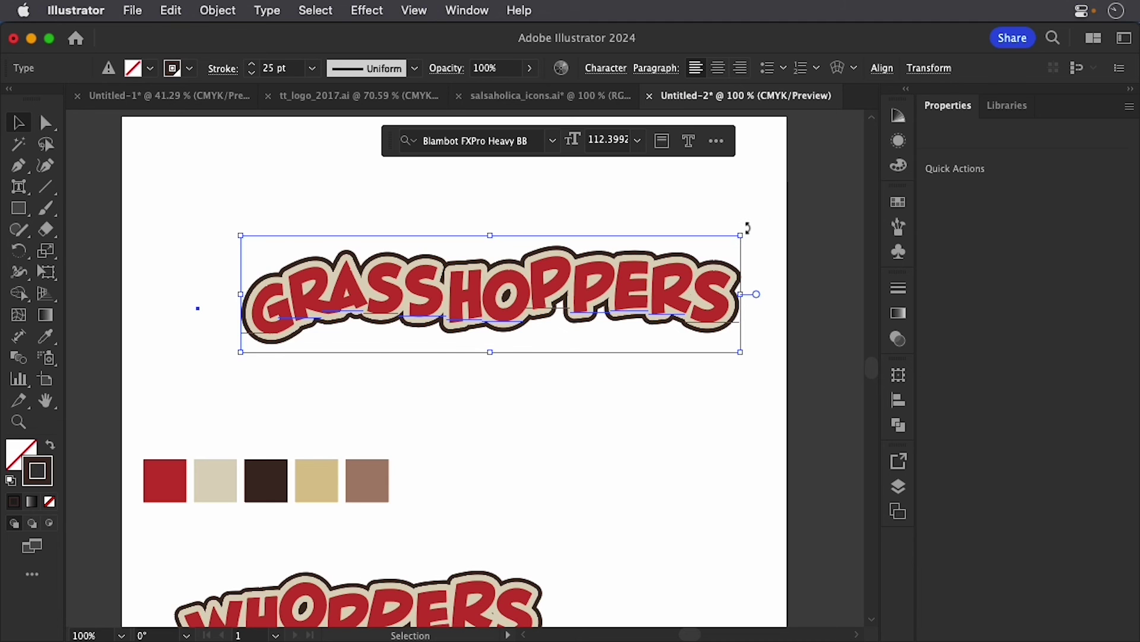
drag(747, 228, 745, 231)
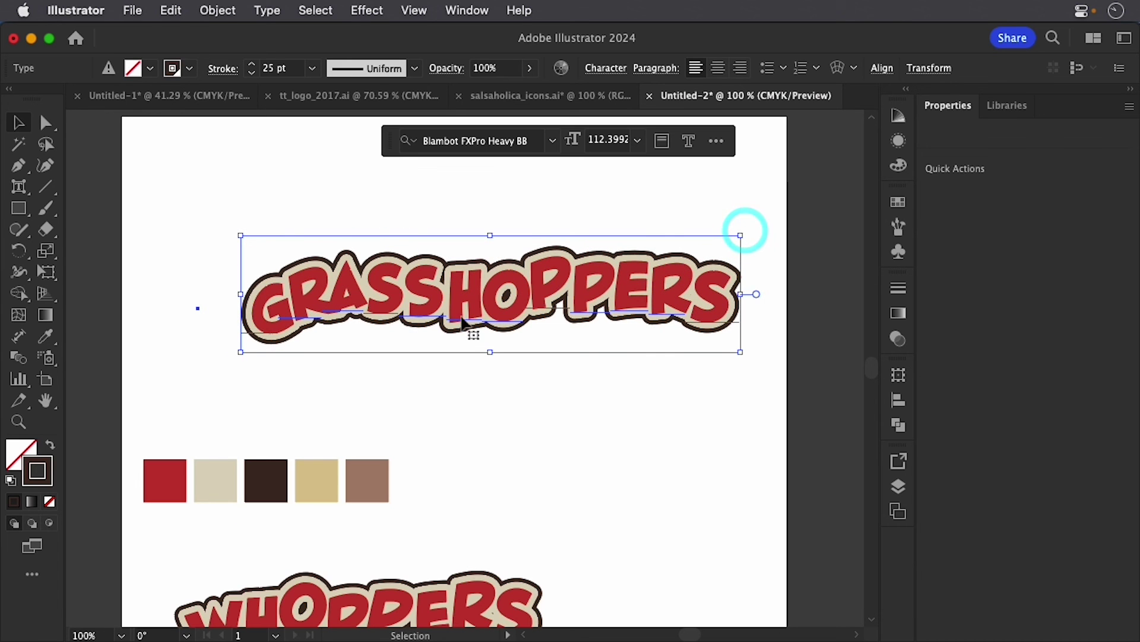